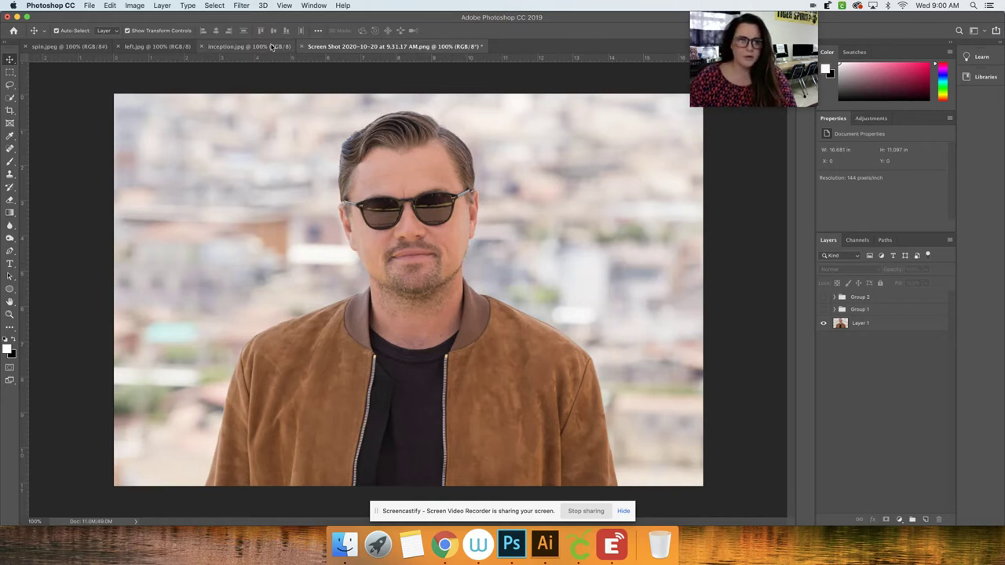
- Look through the open images and return to the sunglasses portrait
{"action": "left_click", "coordinate": [247, 49]}
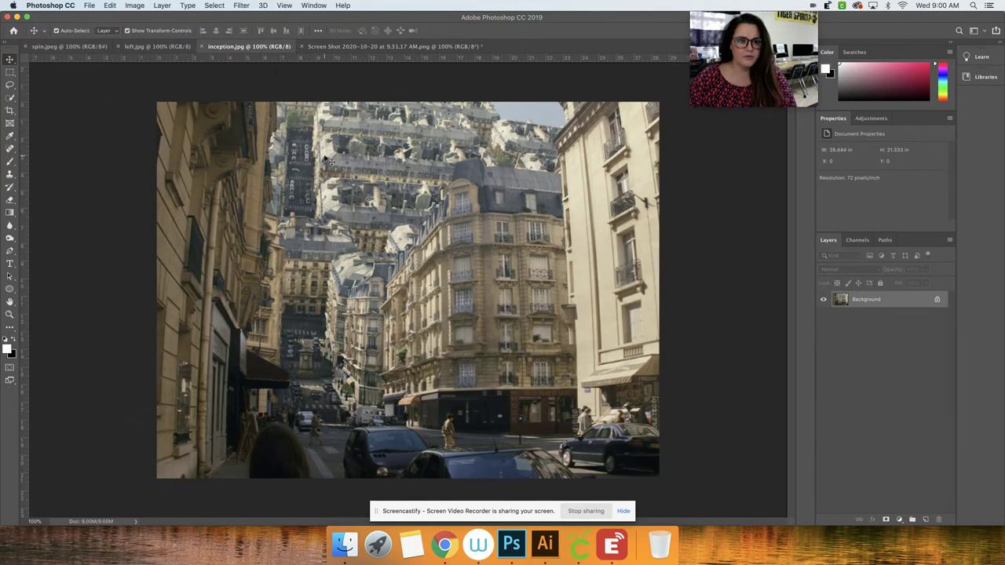
{"action": "left_click", "coordinate": [154, 47]}
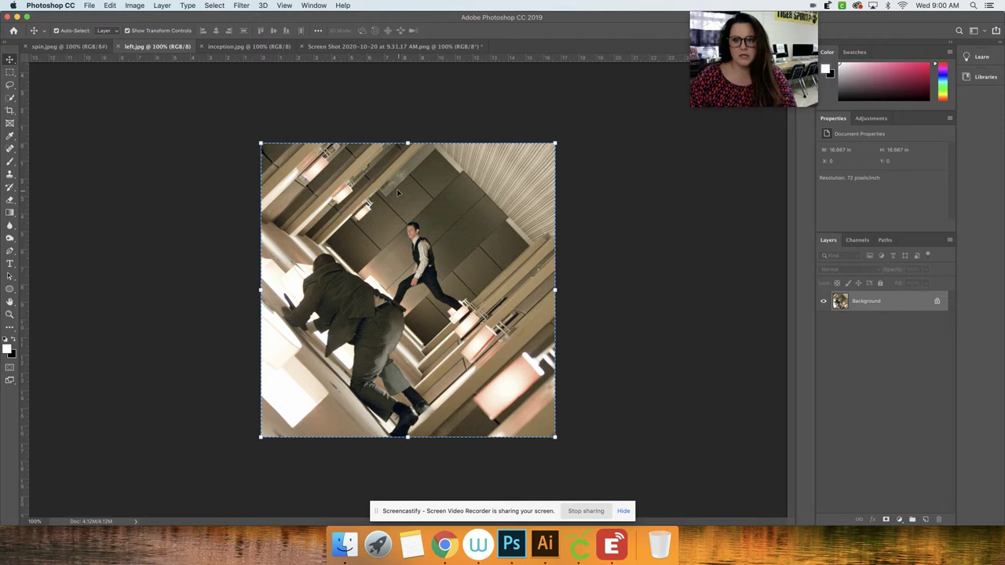
{"action": "left_click", "coordinate": [76, 48]}
{"action": "left_click_drag", "start_coordinate": [77, 54], "coordinate": [26, 353]}
- Zoom in to 400% on the sunglasses
{"action": "left_click", "coordinate": [10, 314]}
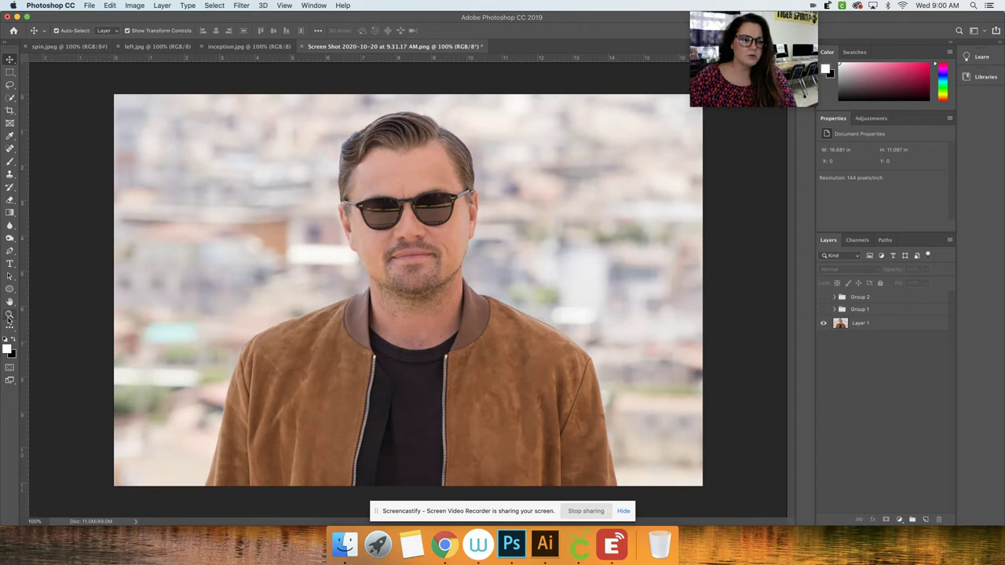
{"action": "left_click", "coordinate": [383, 217]}
{"action": "left_click", "coordinate": [379, 211]}
{"action": "left_click", "coordinate": [375, 204]}
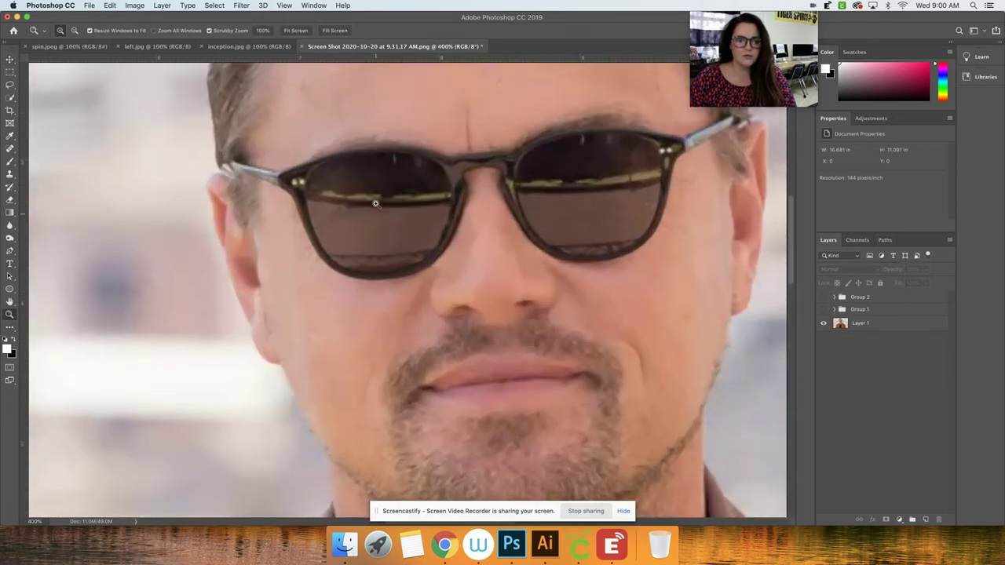
{"action": "scroll", "coordinate": [375, 203], "scroll_direction": "up", "scroll_amount": 3}
{"action": "scroll", "coordinate": [372, 202], "scroll_direction": "down", "scroll_amount": 5}
{"action": "scroll", "coordinate": [370, 203], "scroll_direction": "up", "scroll_amount": 3}
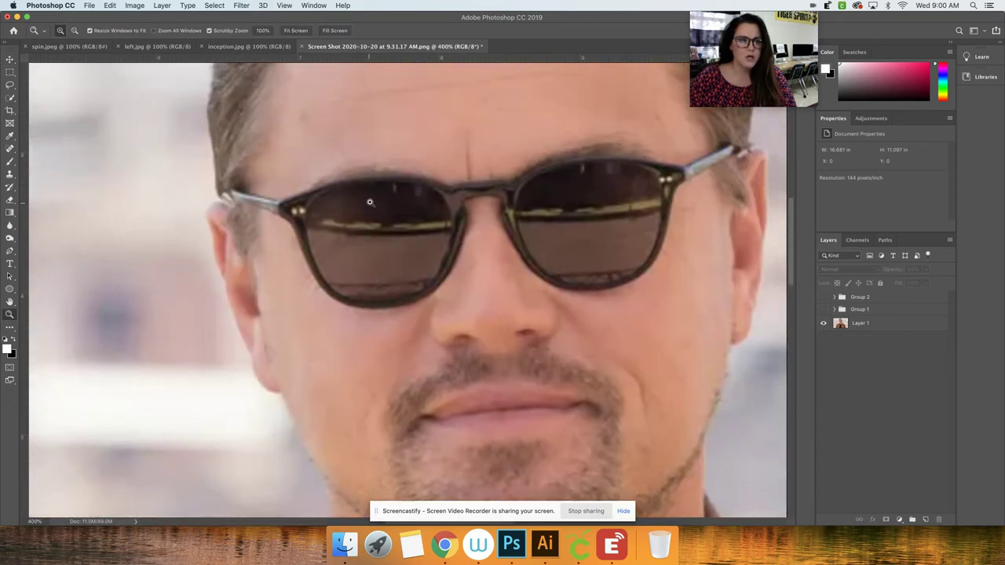
- Make Layer 1 active and lasso around the left lens's rim
{"action": "left_click", "coordinate": [10, 85]}
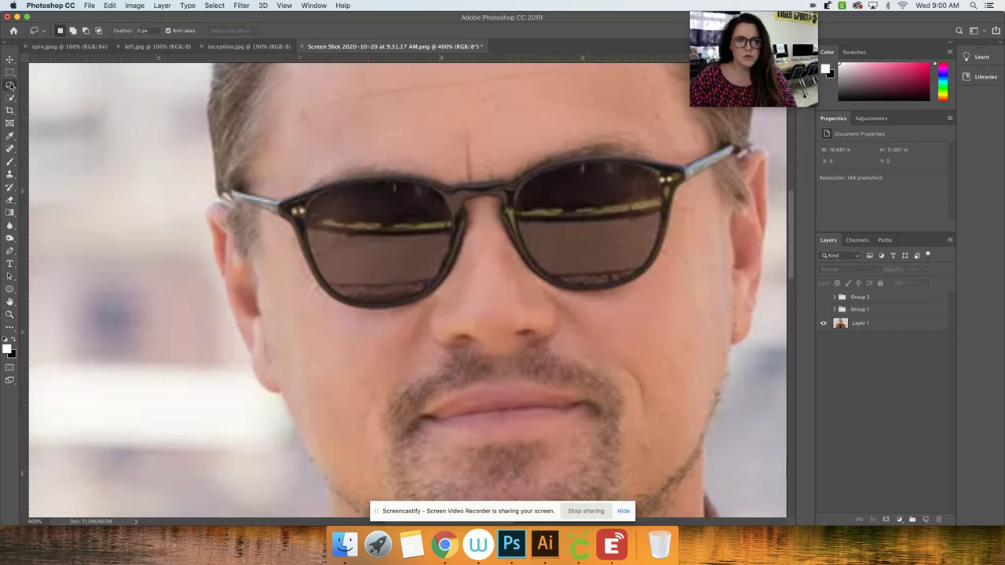
{"action": "left_click", "coordinate": [892, 325]}
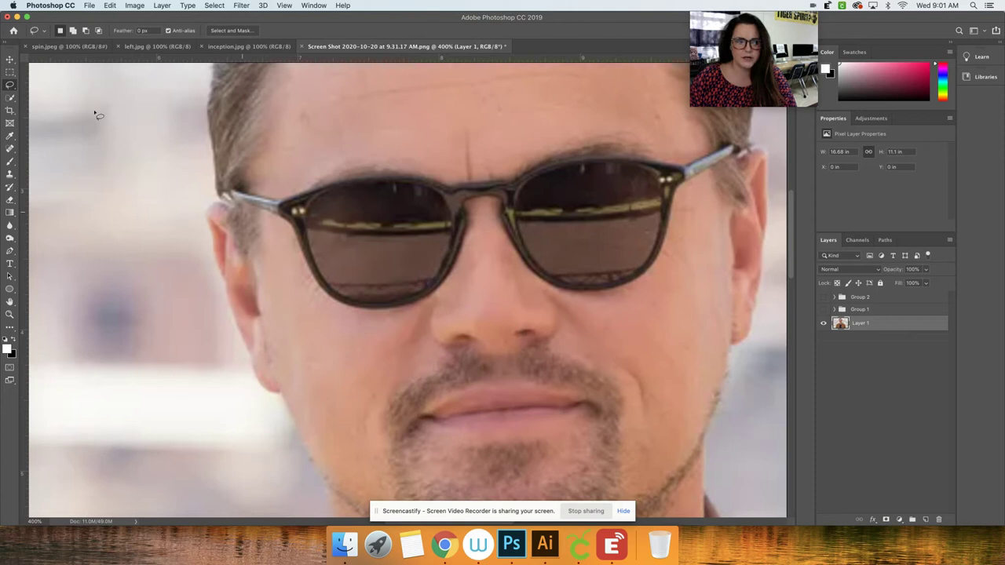
{"action": "mouse_move", "coordinate": [383, 184]}
{"action": "left_mouse_down"}
{"action": "mouse_move", "coordinate": [323, 195]}
{"action": "mouse_move", "coordinate": [310, 234]}
{"action": "left_mouse_up"}
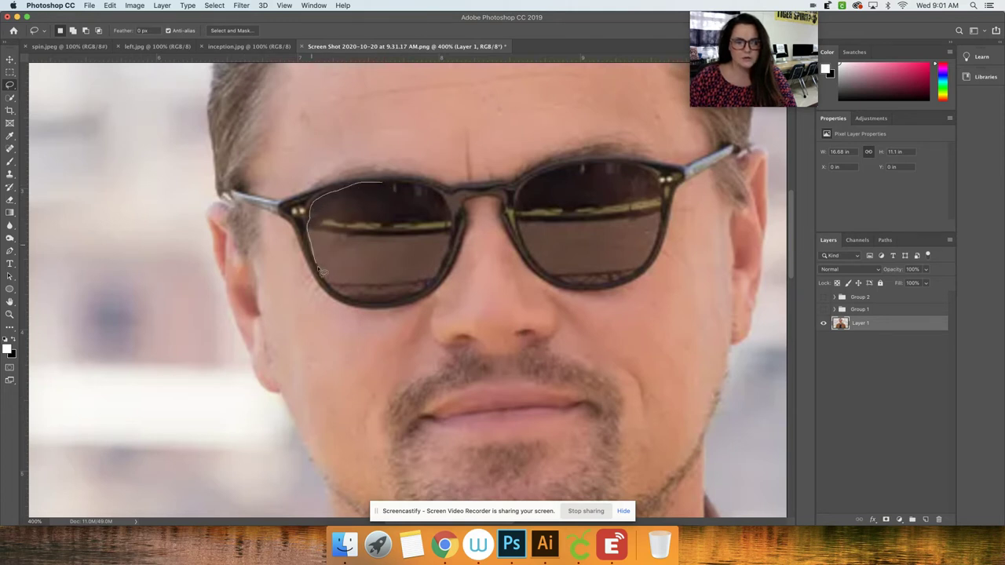
{"action": "mouse_move", "coordinate": [321, 271]}
{"action": "left_mouse_down"}
{"action": "mouse_move", "coordinate": [346, 298]}
{"action": "mouse_move", "coordinate": [408, 303]}
{"action": "mouse_move", "coordinate": [441, 284]}
{"action": "mouse_move", "coordinate": [457, 253]}
{"action": "mouse_move", "coordinate": [454, 220]}
{"action": "mouse_move", "coordinate": [436, 198]}
{"action": "mouse_move", "coordinate": [355, 190]}
{"action": "mouse_move", "coordinate": [325, 199]}
{"action": "mouse_move", "coordinate": [311, 226]}
{"action": "mouse_move", "coordinate": [320, 269]}
{"action": "mouse_move", "coordinate": [350, 300]}
{"action": "mouse_move", "coordinate": [391, 308]}
{"action": "mouse_move", "coordinate": [439, 293]}
{"action": "mouse_move", "coordinate": [452, 276]}
{"action": "mouse_move", "coordinate": [453, 232]}
{"action": "left_mouse_up"}
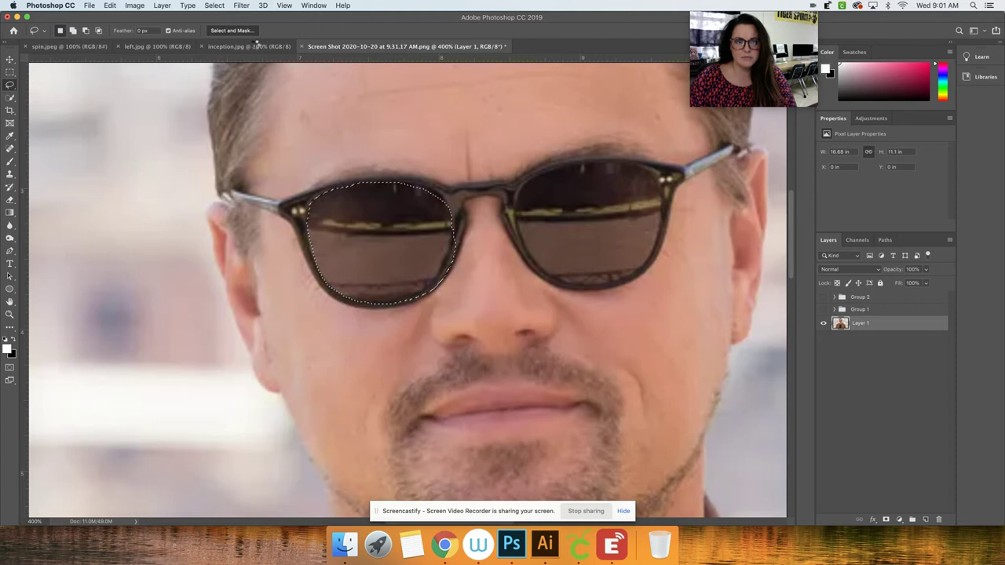
- Refine the lens selection in Select and Mask with Smooth set to 18
{"action": "left_click", "coordinate": [232, 31]}
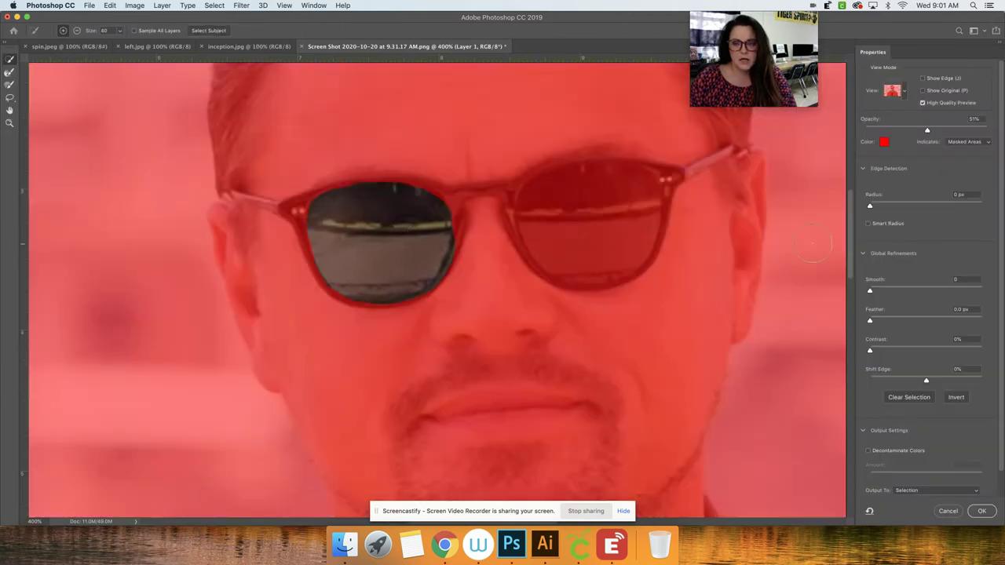
{"action": "left_click_drag", "start_coordinate": [874, 295], "coordinate": [889, 292]}
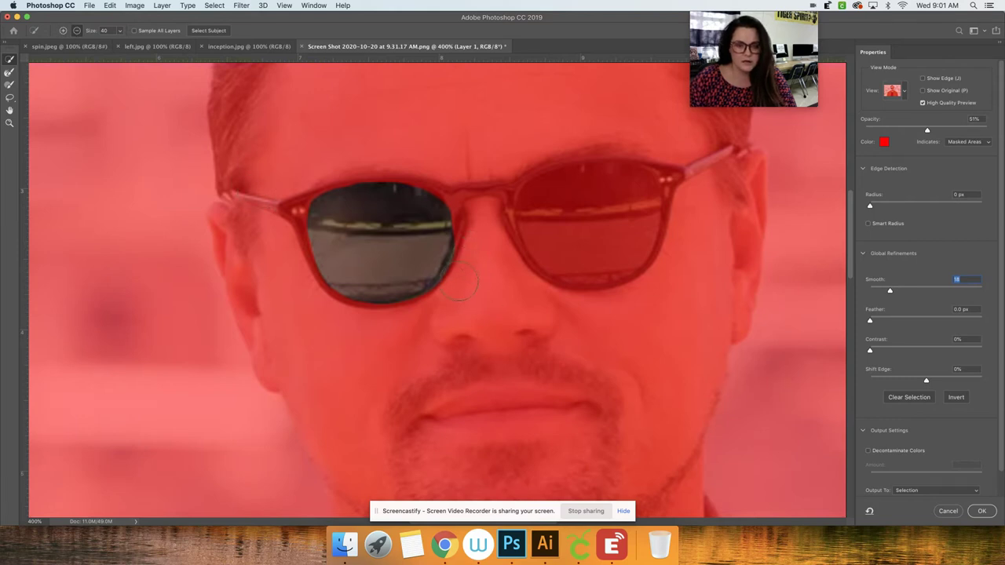
{"action": "left_click", "coordinate": [436, 284]}
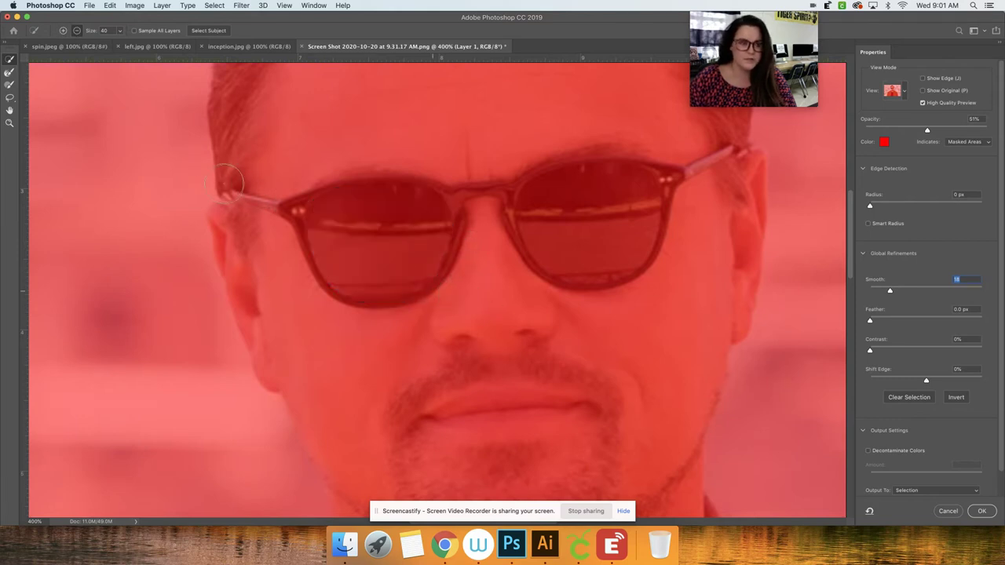
{"action": "key", "text": "super+z"}
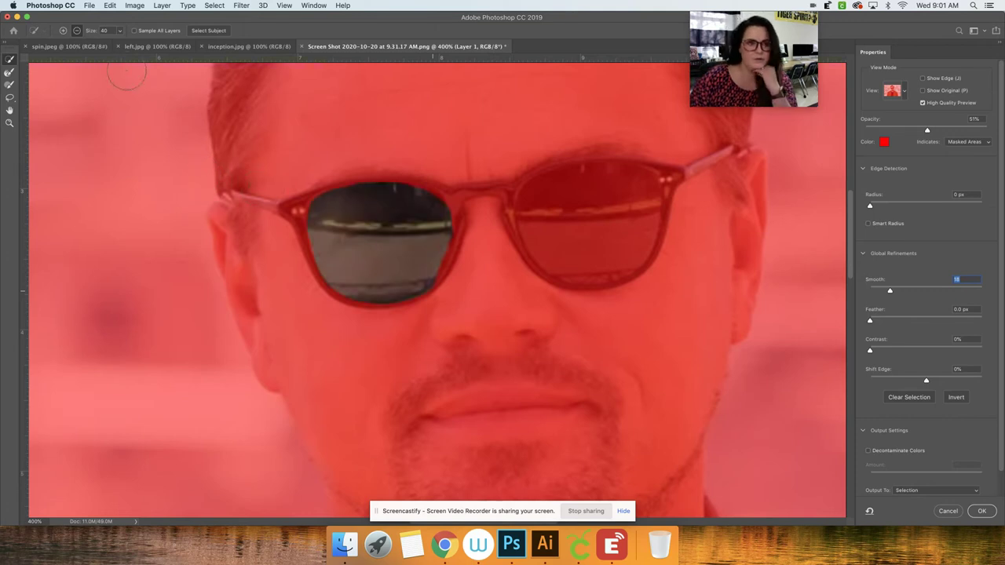
- Set the Refine brush to size 7 and add the lower lens edge to the selection
{"action": "left_click", "coordinate": [63, 31]}
{"action": "left_click", "coordinate": [119, 31]}
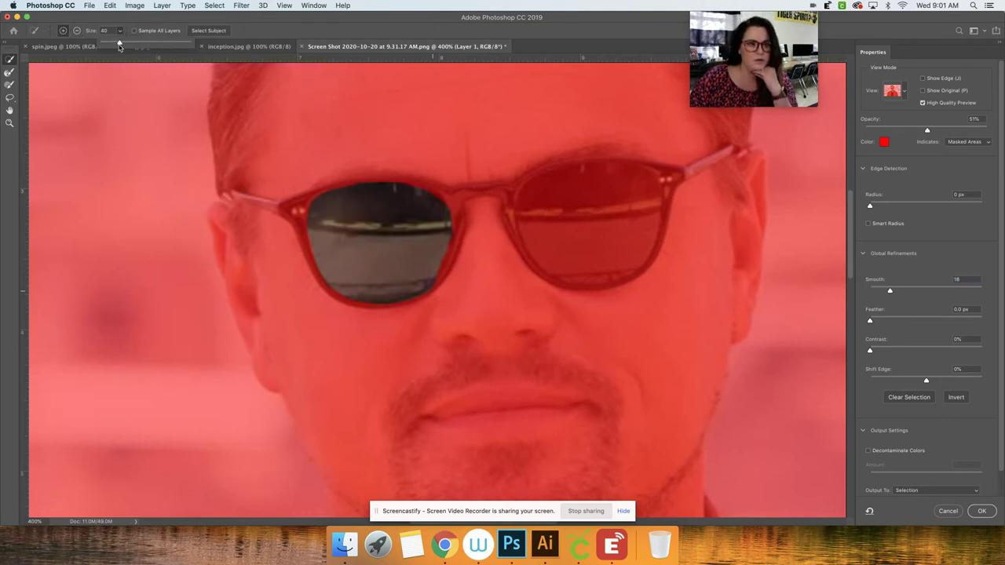
{"action": "left_click_drag", "start_coordinate": [120, 45], "coordinate": [105, 43]}
{"action": "left_click", "coordinate": [449, 236]}
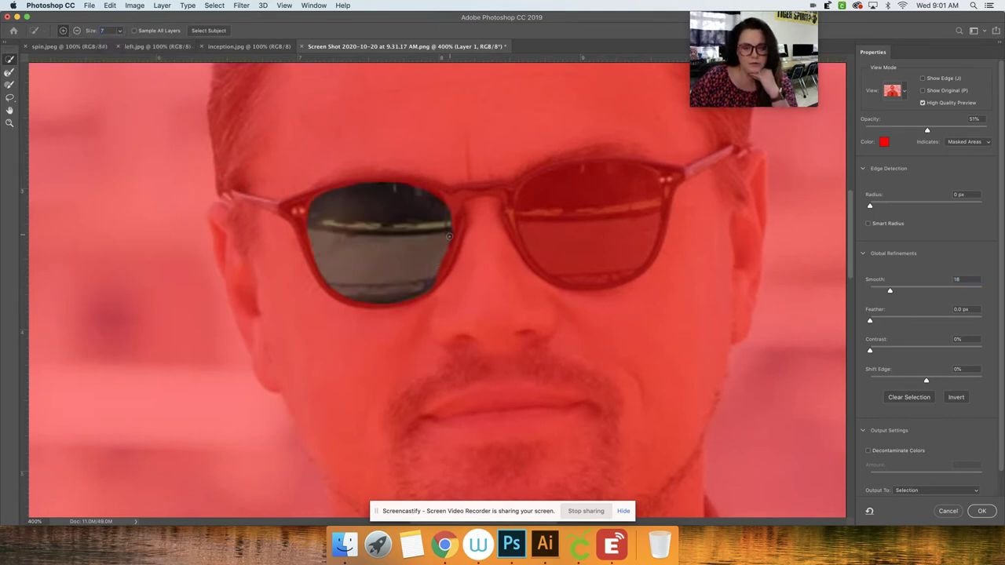
{"action": "left_click_drag", "start_coordinate": [444, 261], "coordinate": [438, 273]}
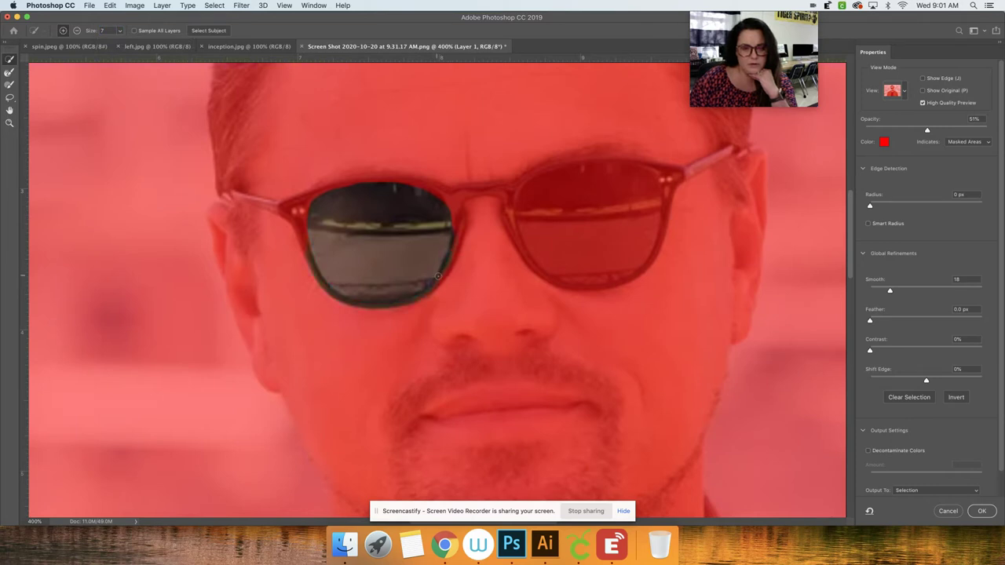
- Fix the lens's bottom rim, widen Radius slightly, and apply the refinement
{"action": "left_click", "coordinate": [76, 31]}
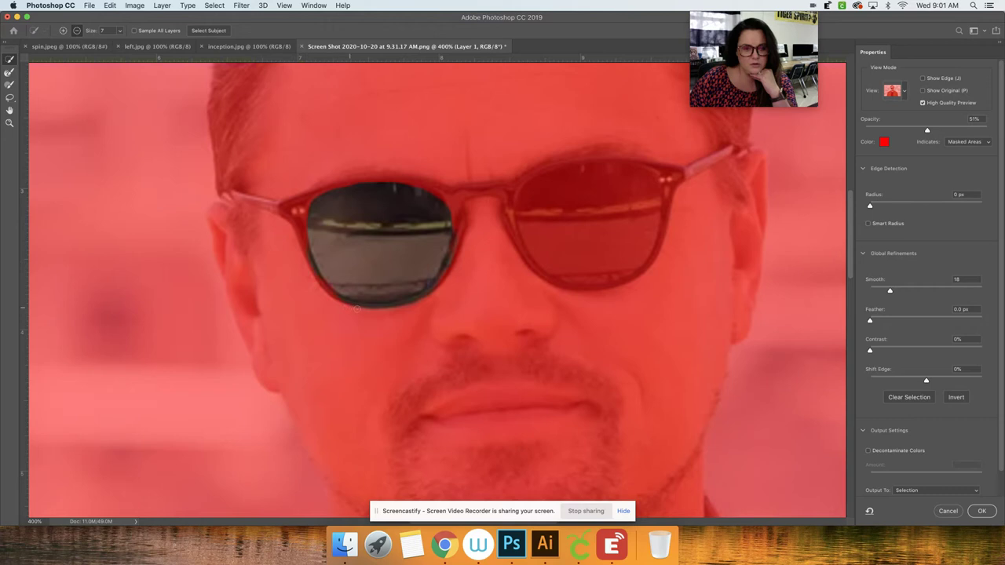
{"action": "left_click_drag", "start_coordinate": [383, 308], "coordinate": [415, 302]}
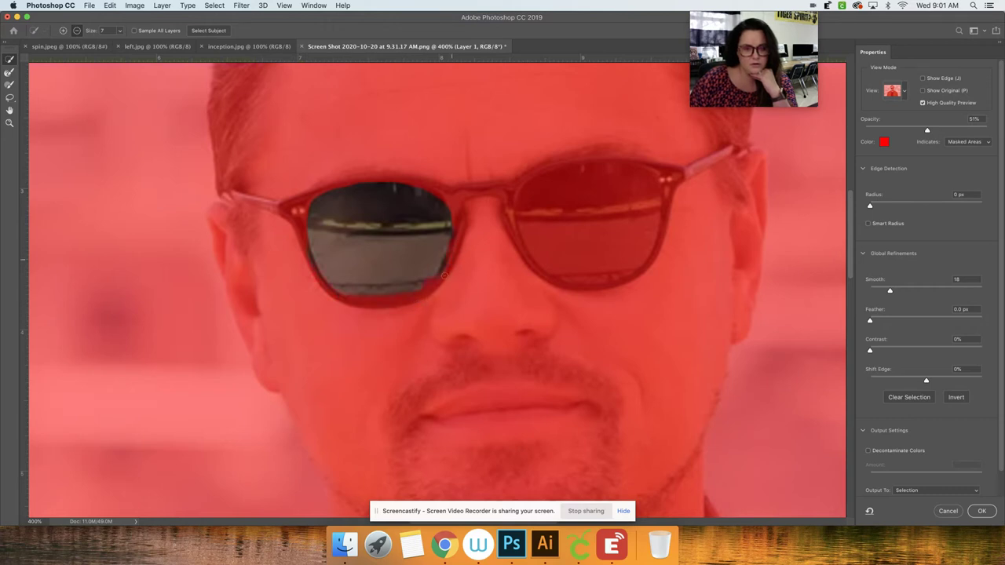
{"action": "left_click", "coordinate": [63, 30]}
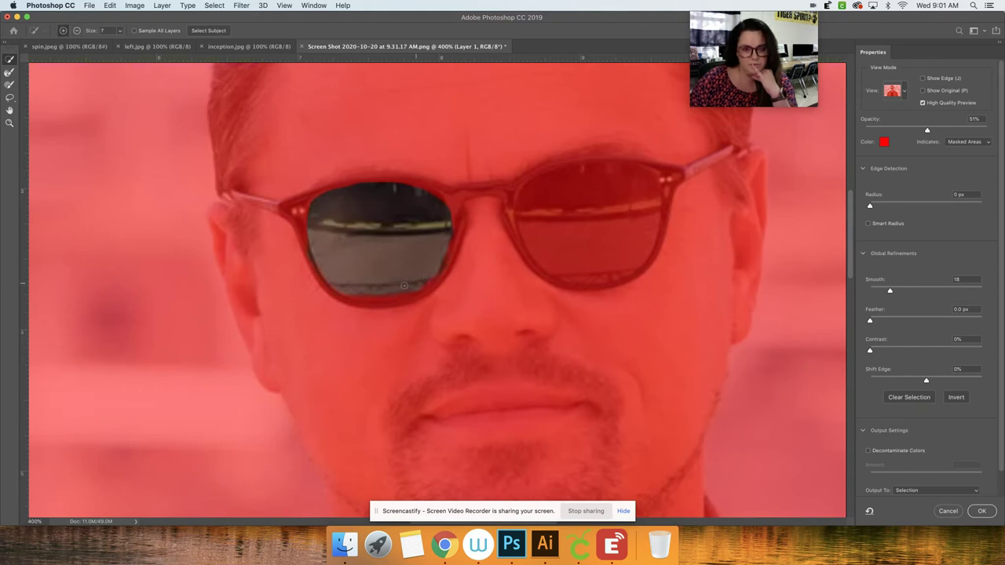
{"action": "left_click_drag", "start_coordinate": [374, 291], "coordinate": [369, 293]}
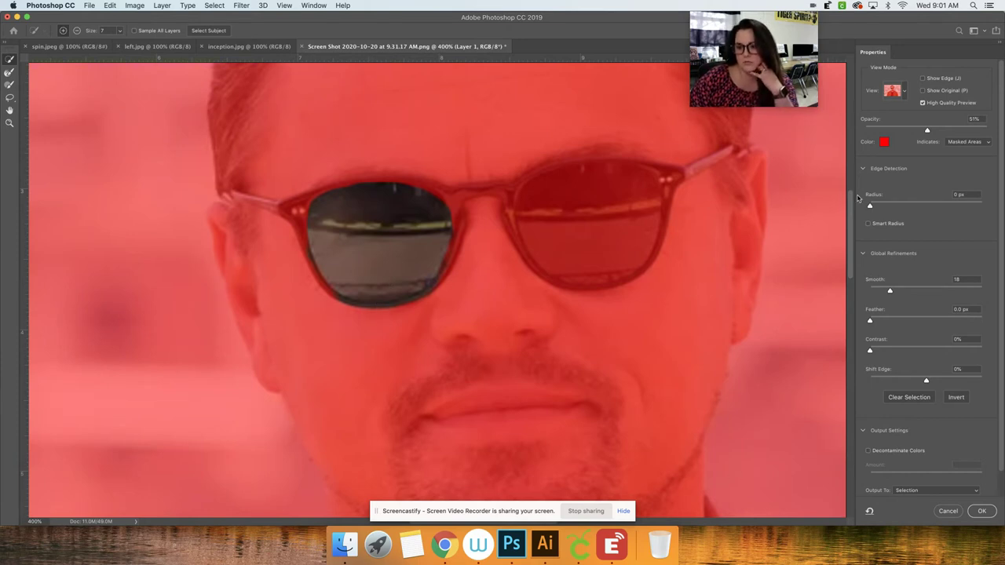
{"action": "left_click_drag", "start_coordinate": [869, 206], "coordinate": [898, 206]}
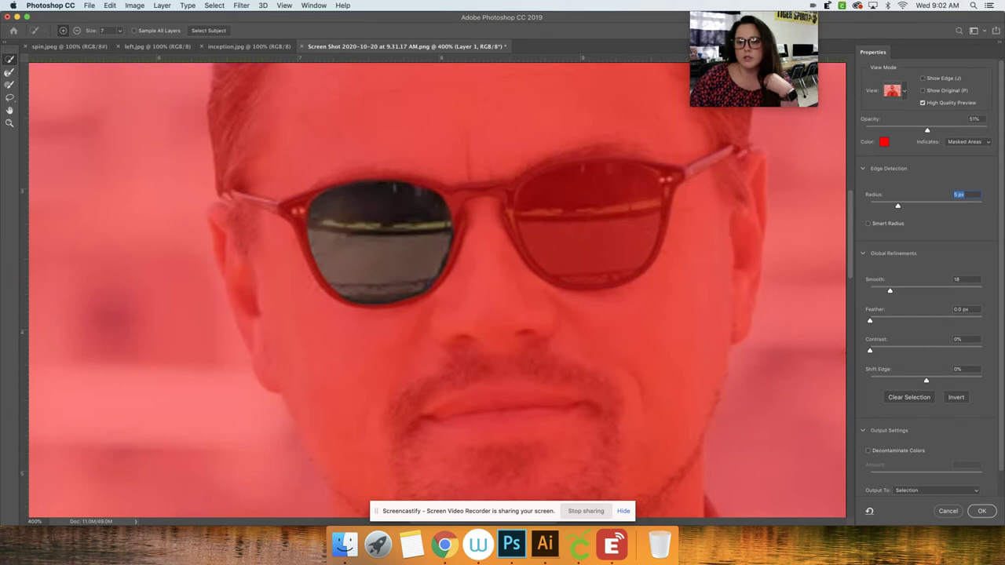
{"action": "left_click", "coordinate": [982, 512]}
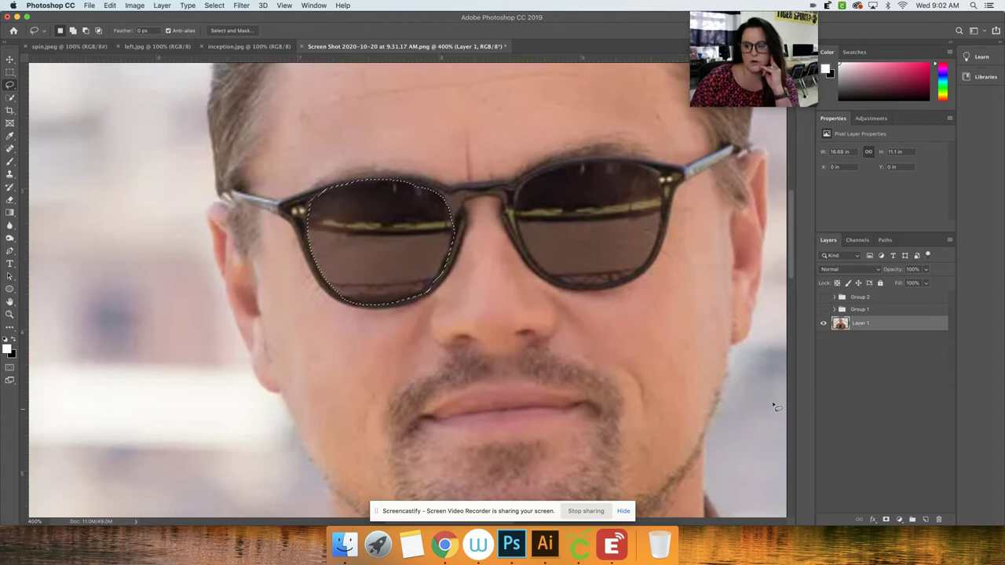
- Fill the left lens black on a new Layer 8 with the Paint Bucket, then delete that layer
{"action": "left_click", "coordinate": [926, 520]}
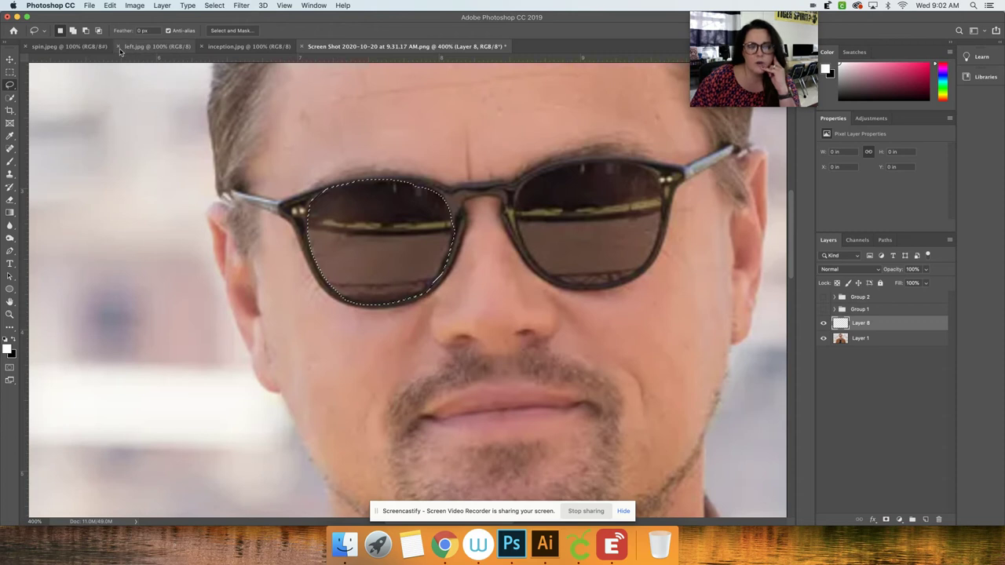
{"action": "left_click", "coordinate": [9, 214]}
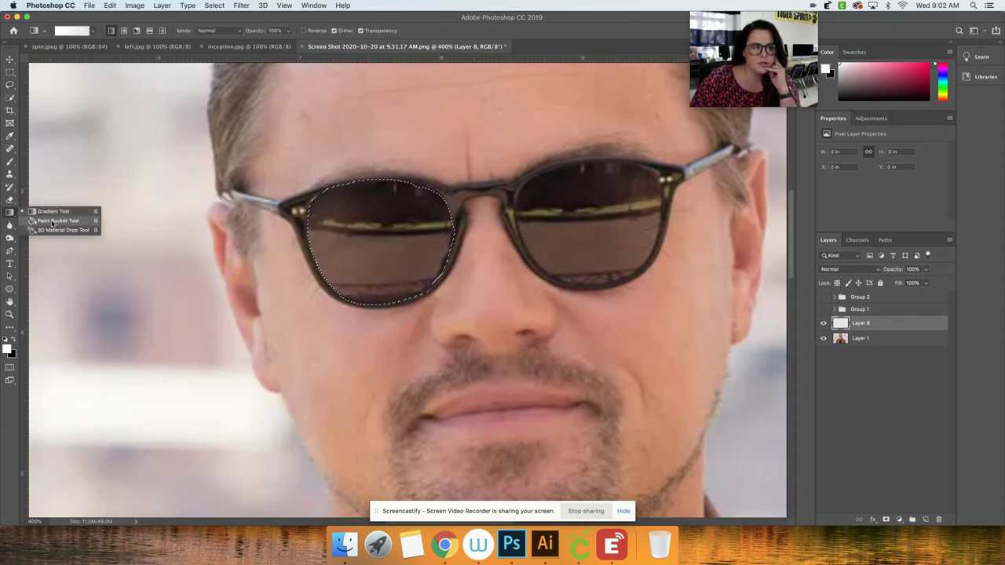
{"action": "left_click", "coordinate": [52, 222]}
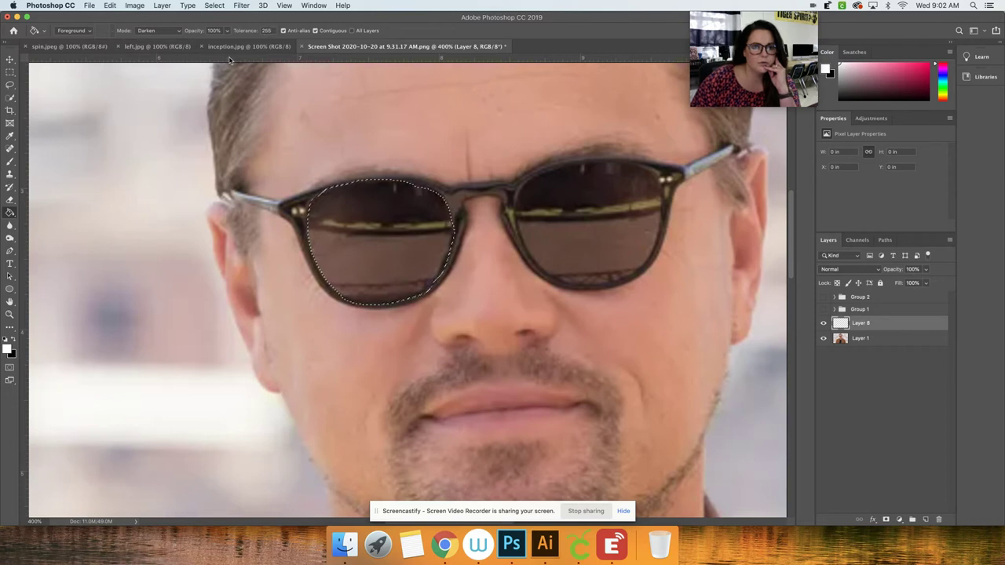
{"action": "left_click", "coordinate": [418, 248]}
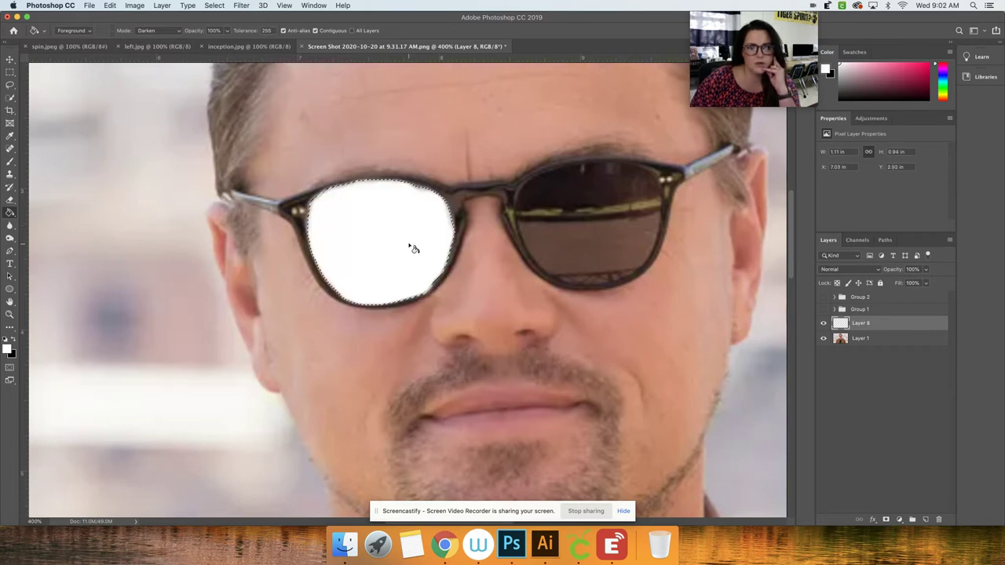
{"action": "left_click", "coordinate": [13, 340]}
{"action": "left_click", "coordinate": [374, 253]}
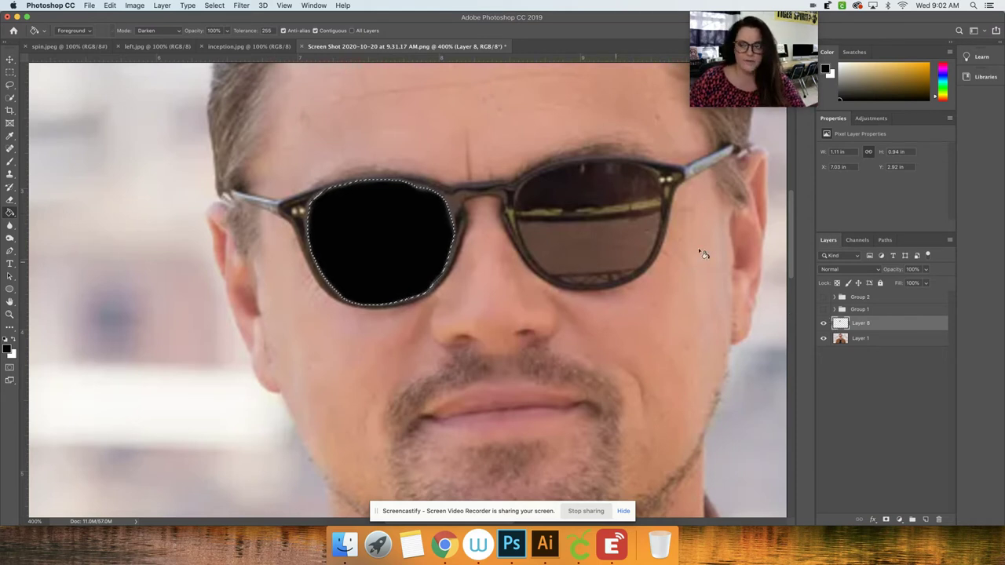
{"action": "left_click_drag", "start_coordinate": [934, 323], "coordinate": [940, 520]}
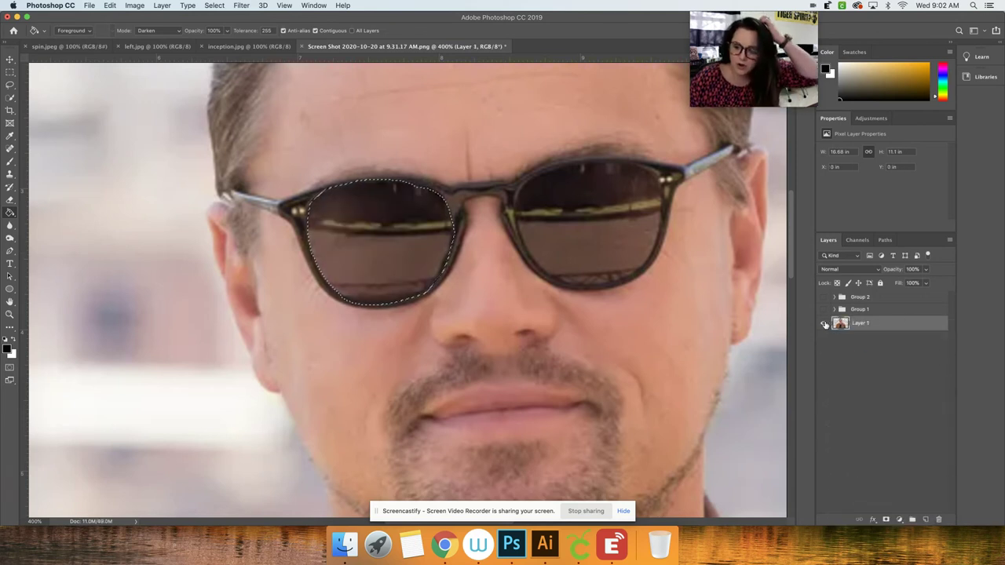
- Show Groups 1 and 2 so the lenses show the hallway and spinning top, deselecting
{"action": "left_click", "coordinate": [835, 296]}
{"action": "left_click", "coordinate": [834, 388]}
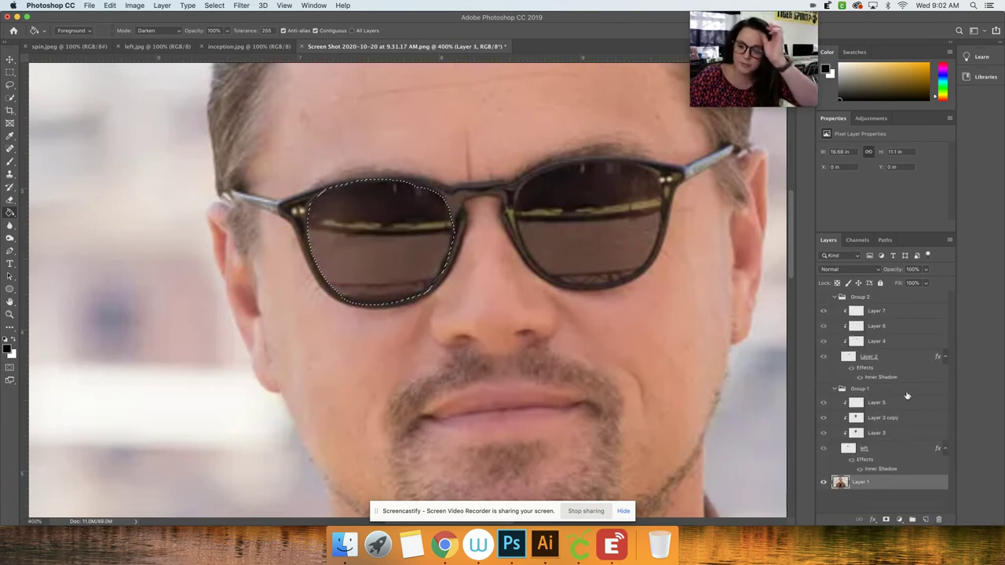
{"action": "left_click", "coordinate": [823, 389]}
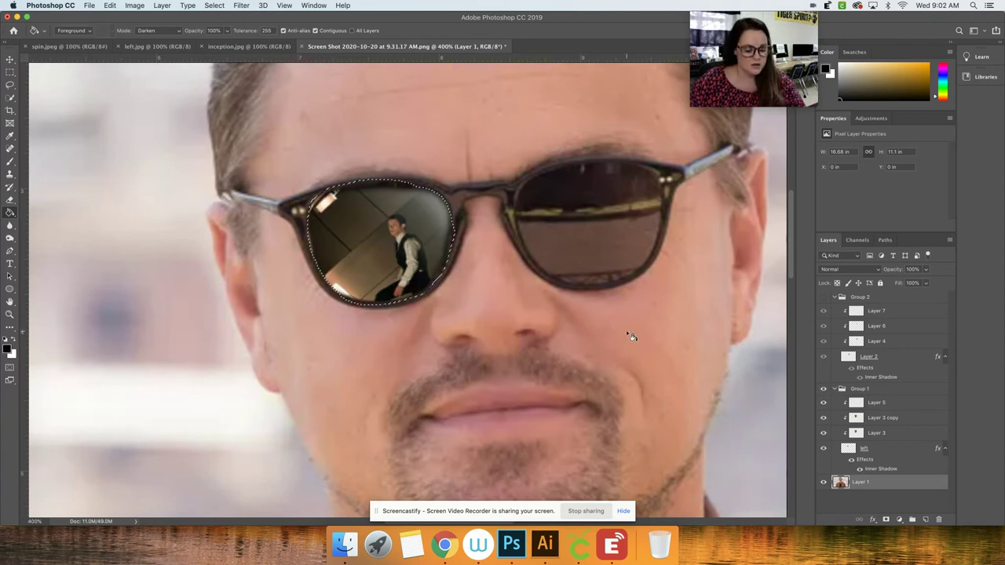
{"action": "key", "text": "cmd+d"}
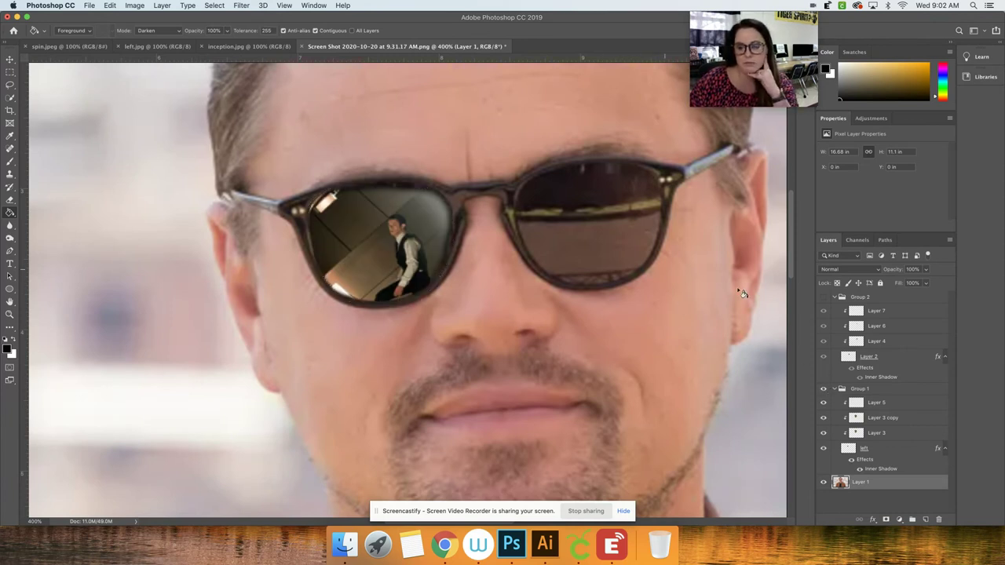
{"action": "left_click", "coordinate": [823, 297]}
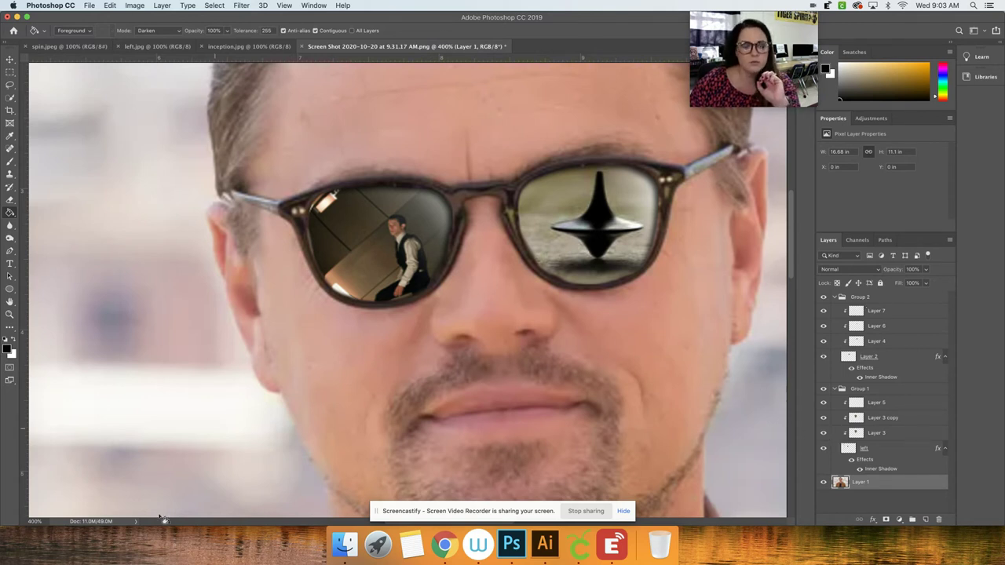
- Set the zoom to 100% to see the whole photo
{"action": "left_click", "coordinate": [35, 521]}
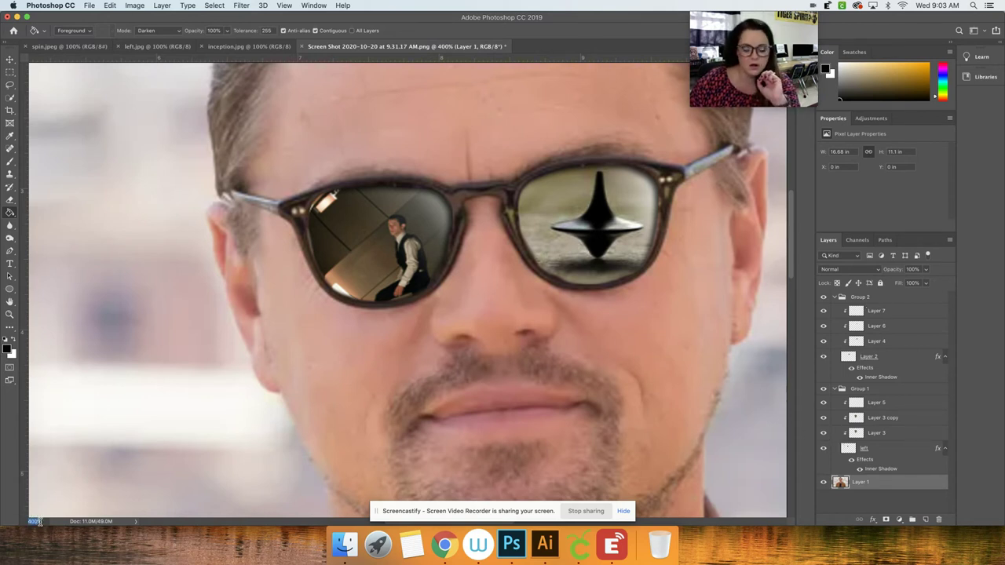
{"action": "type", "text": "100"}
{"action": "key", "text": "Return"}
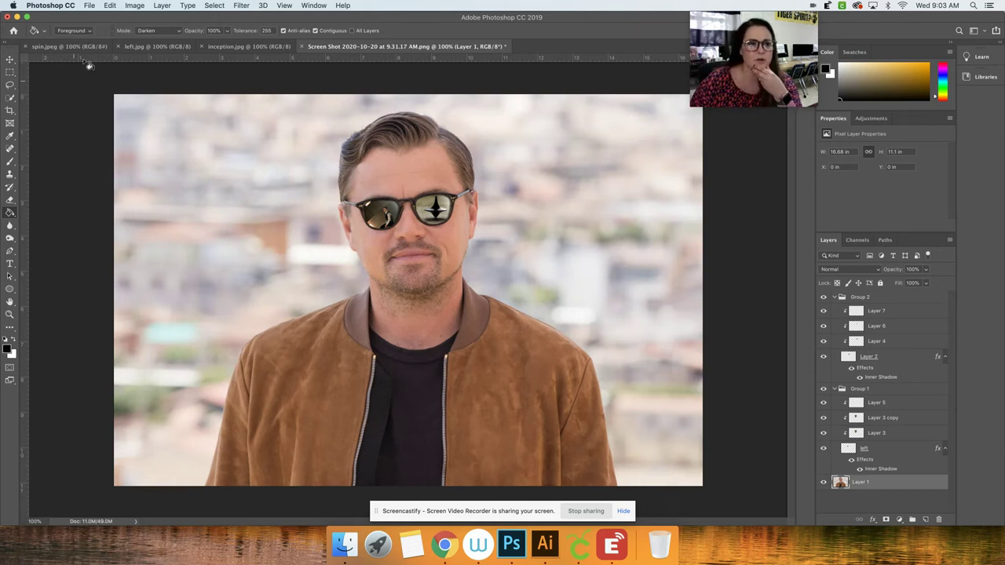
- Browse the File and Layer menus without choosing a command
{"action": "left_click", "coordinate": [92, 6]}
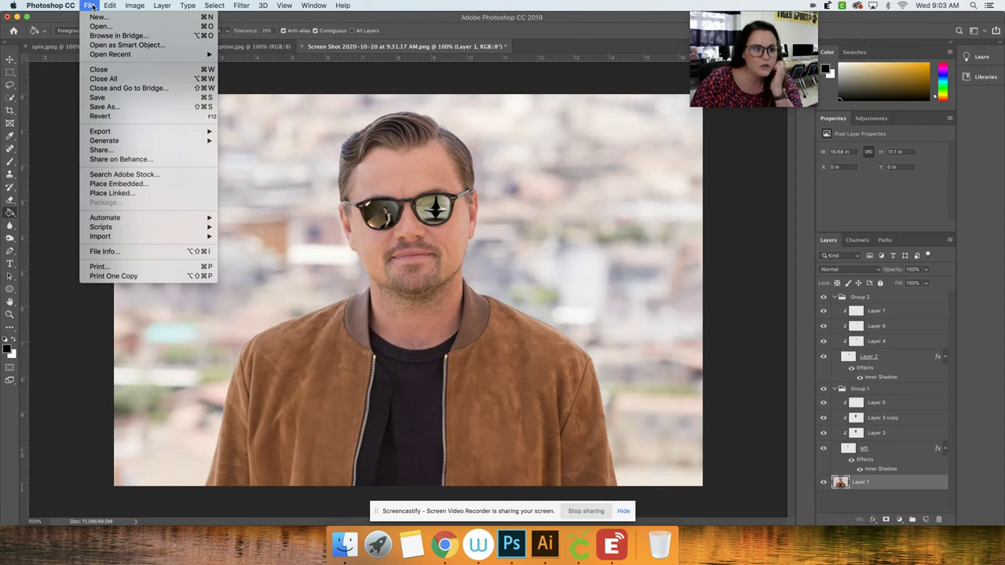
{"action": "mouse_move", "coordinate": [133, 6]}
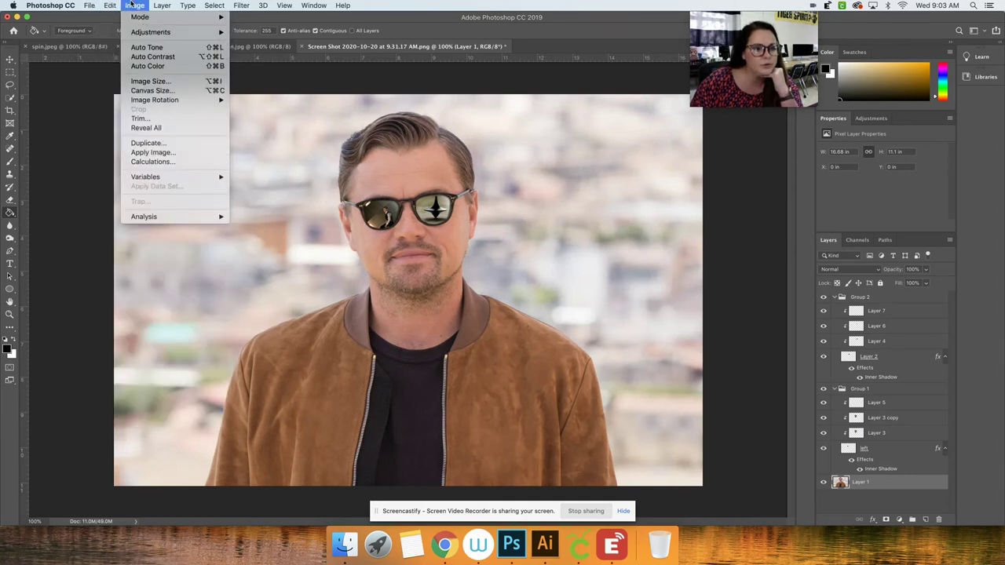
{"action": "key", "text": "Right"}
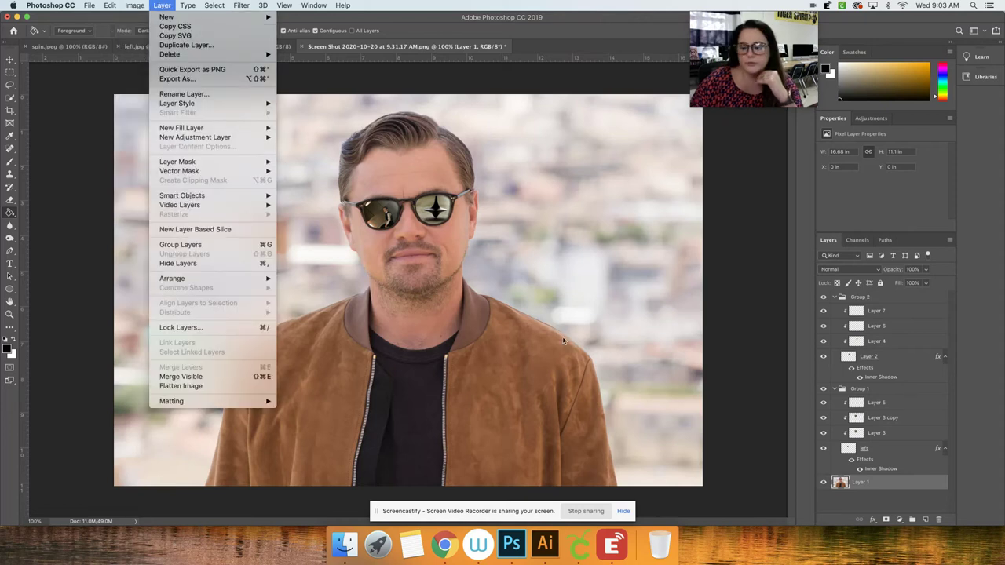
{"action": "left_click", "coordinate": [904, 503]}
- Select Group 2 through Layer 1 and flatten the image into one Background layer
{"action": "left_click", "coordinate": [892, 502]}
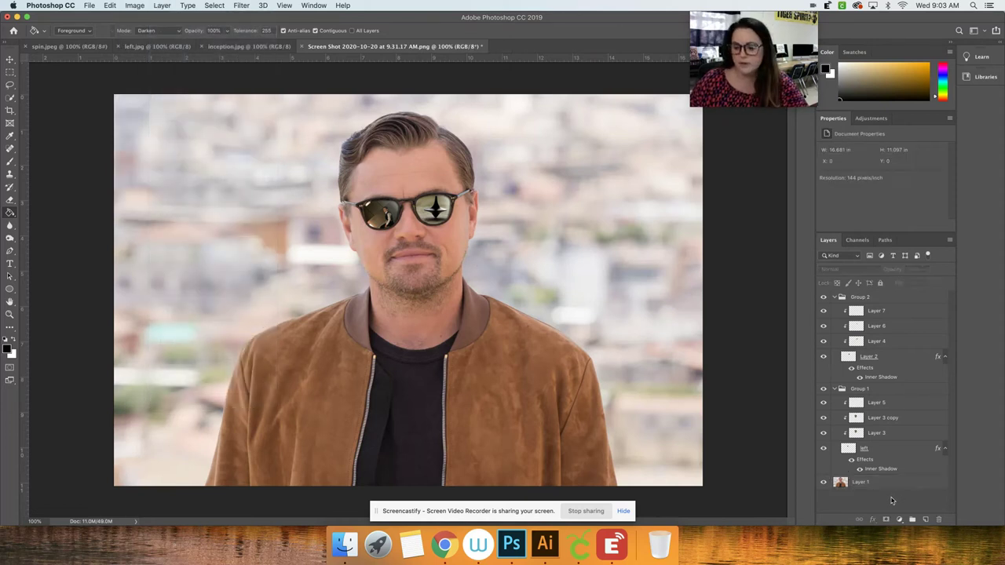
{"action": "left_click", "coordinate": [867, 299]}
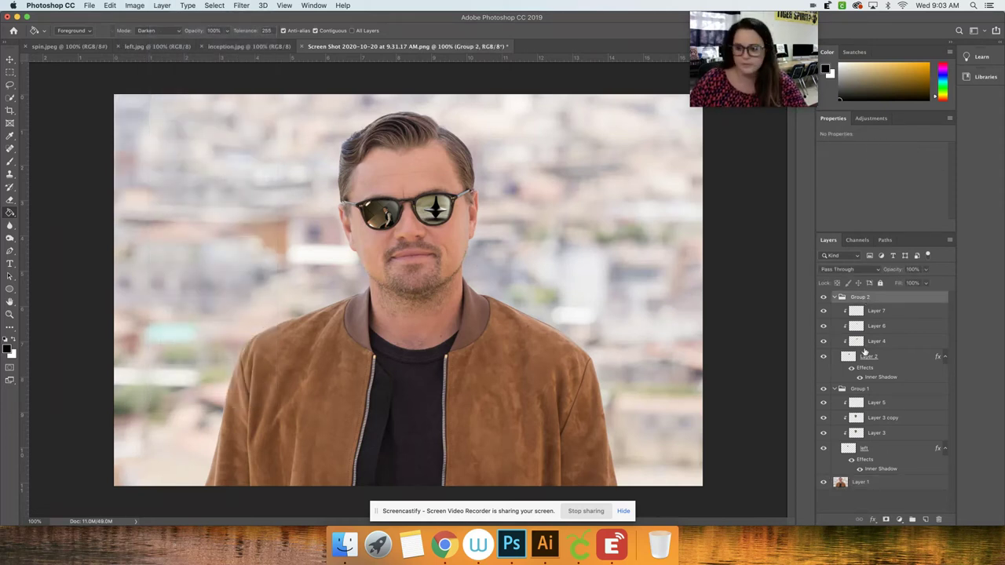
{"action": "left_click", "coordinate": [870, 389], "text": "super"}
{"action": "left_click", "coordinate": [868, 483], "text": "shift"}
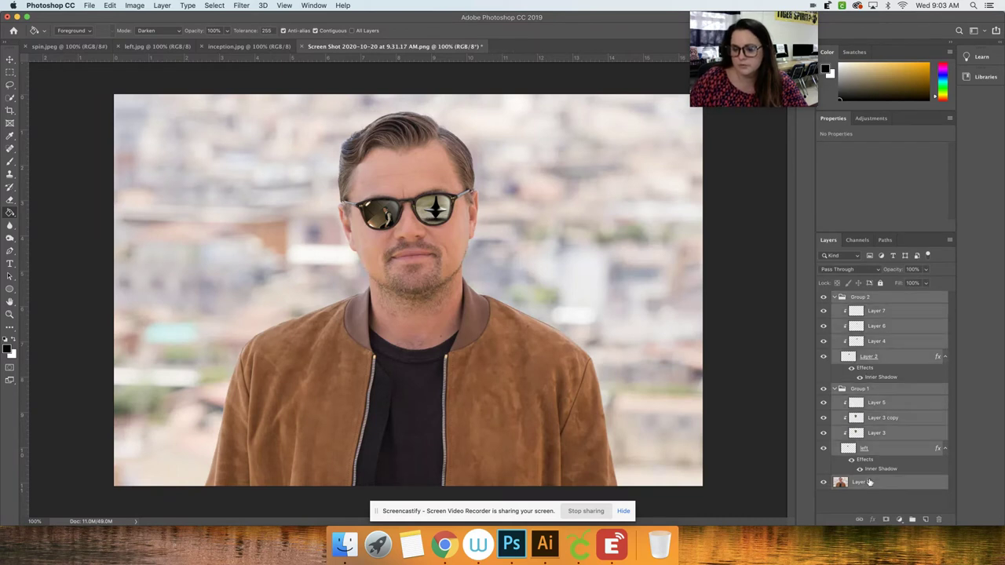
{"action": "right_click", "coordinate": [890, 335]}
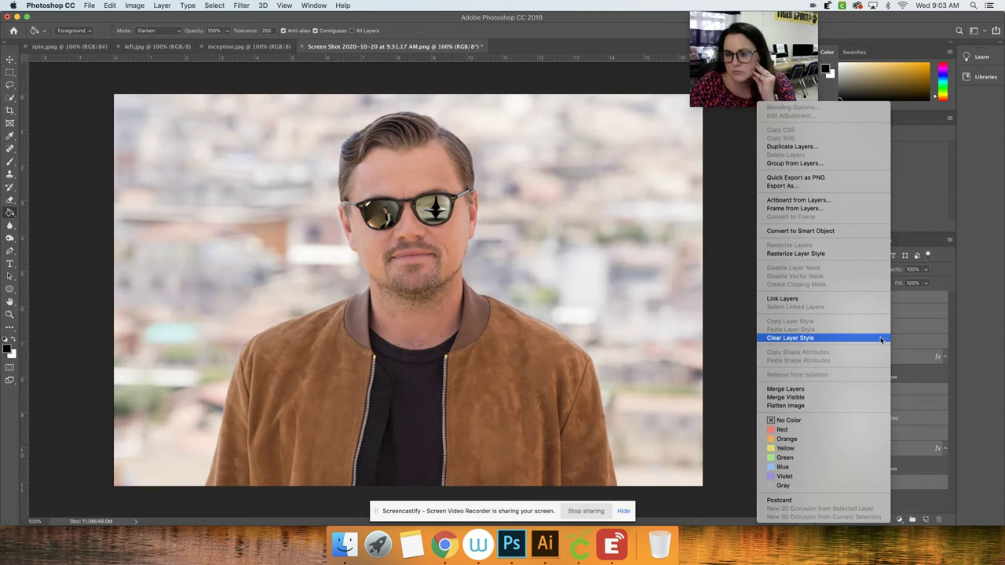
{"action": "left_click", "coordinate": [792, 406]}
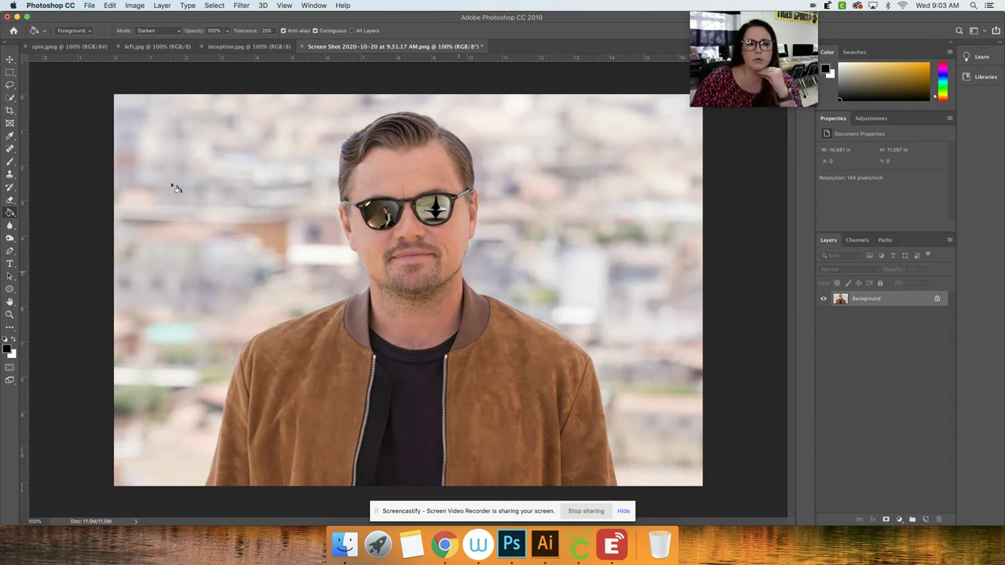
- Start a new Quick Selection on the black shirt with a 59 px brush
{"action": "left_click", "coordinate": [10, 97]}
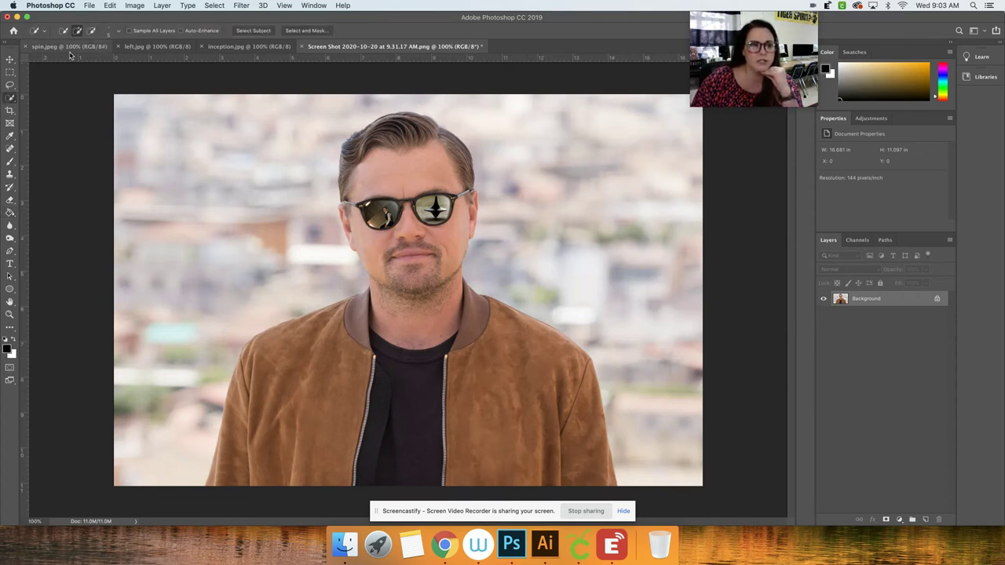
{"action": "left_click", "coordinate": [64, 29]}
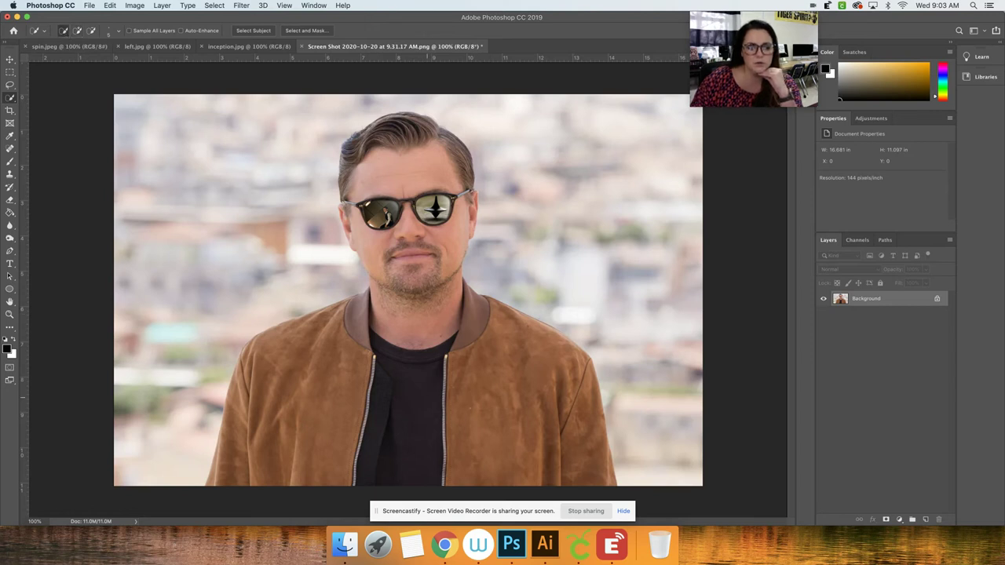
{"action": "left_click_drag", "start_coordinate": [403, 372], "coordinate": [399, 357]}
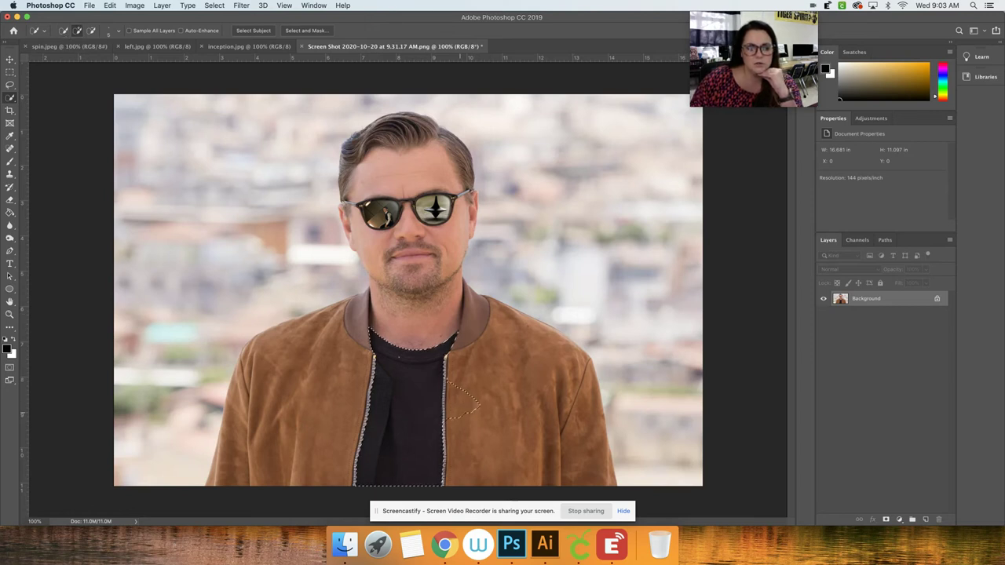
{"action": "left_click", "coordinate": [118, 31]}
{"action": "left_click_drag", "start_coordinate": [86, 60], "coordinate": [89, 60]}
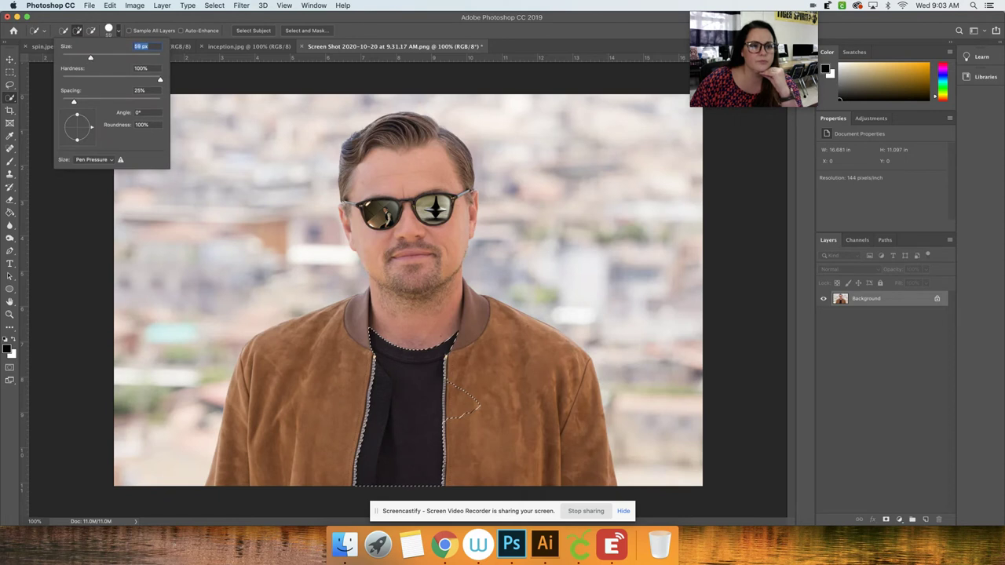
- Extend the selection across both sides of the jacket and up over the head and sunglasses
{"action": "left_click_drag", "start_coordinate": [479, 345], "coordinate": [451, 438]}
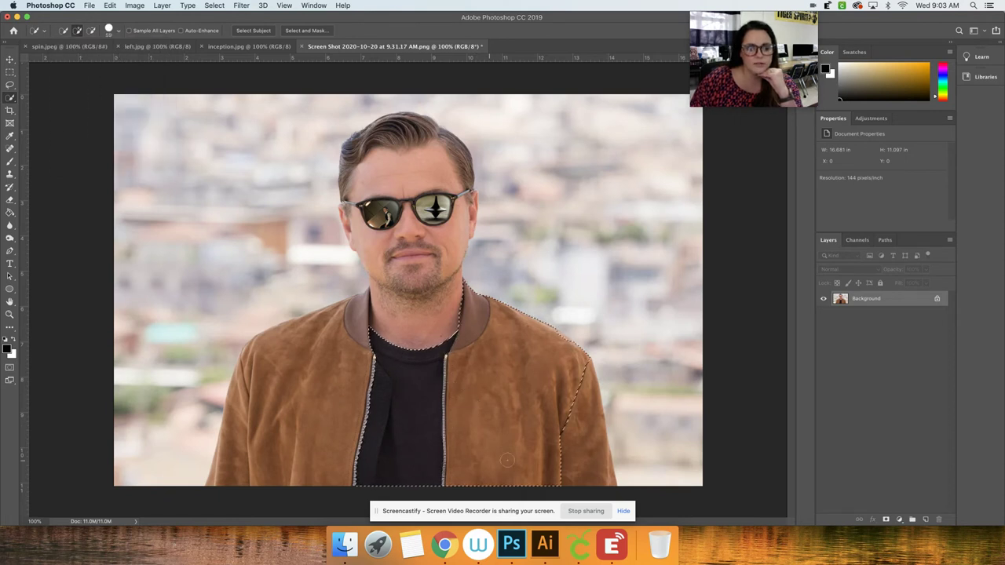
{"action": "mouse_move", "coordinate": [508, 461]}
{"action": "left_mouse_down"}
{"action": "mouse_move", "coordinate": [562, 421]}
{"action": "mouse_move", "coordinate": [581, 437]}
{"action": "left_mouse_up"}
{"action": "mouse_move", "coordinate": [362, 438]}
{"action": "left_mouse_down"}
{"action": "mouse_move", "coordinate": [322, 441]}
{"action": "mouse_move", "coordinate": [328, 469]}
{"action": "mouse_move", "coordinate": [231, 473]}
{"action": "left_mouse_up"}
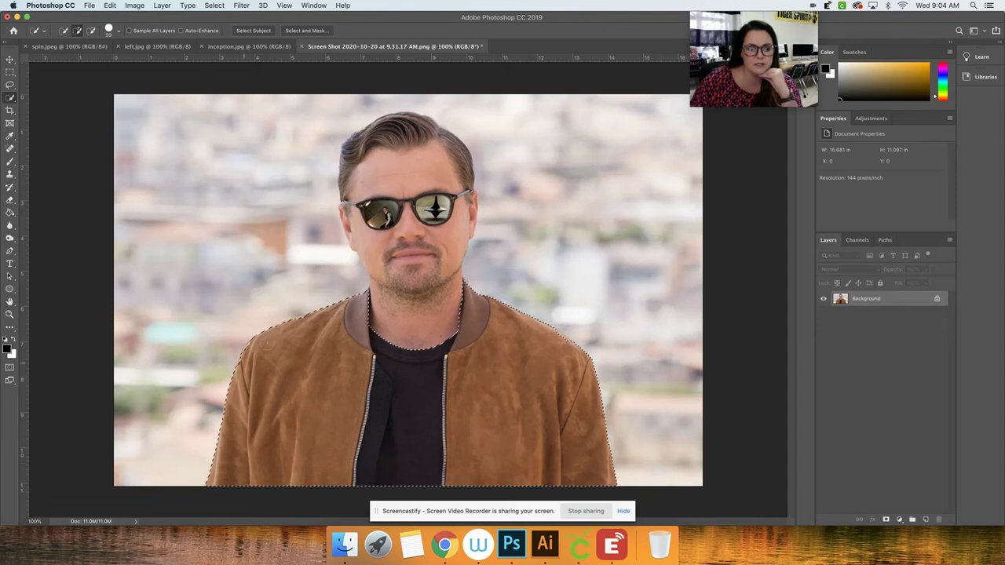
{"action": "mouse_move", "coordinate": [423, 264]}
{"action": "left_mouse_down"}
{"action": "mouse_move", "coordinate": [445, 215]}
{"action": "mouse_move", "coordinate": [432, 168]}
{"action": "left_mouse_up"}
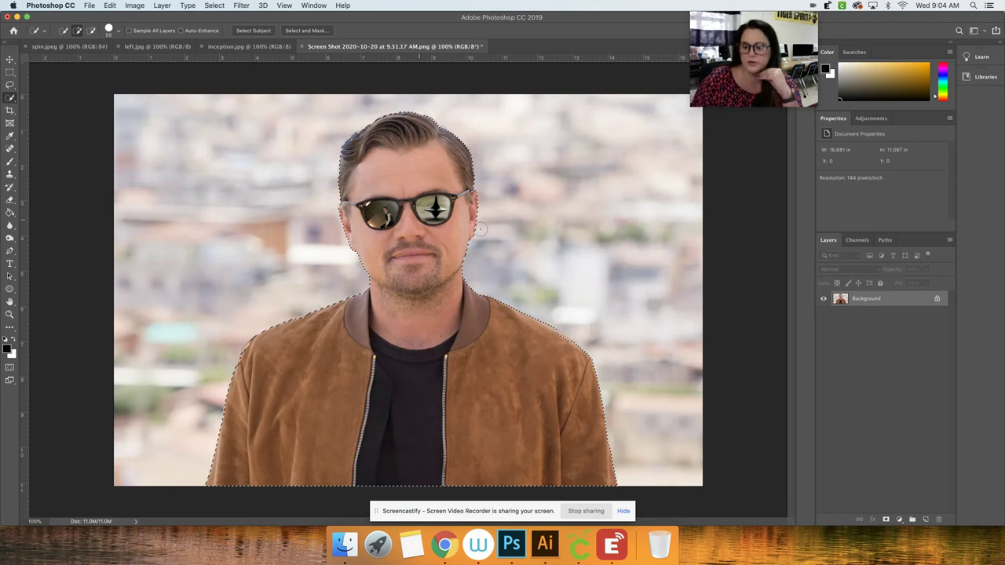
{"action": "left_click", "coordinate": [305, 30]}
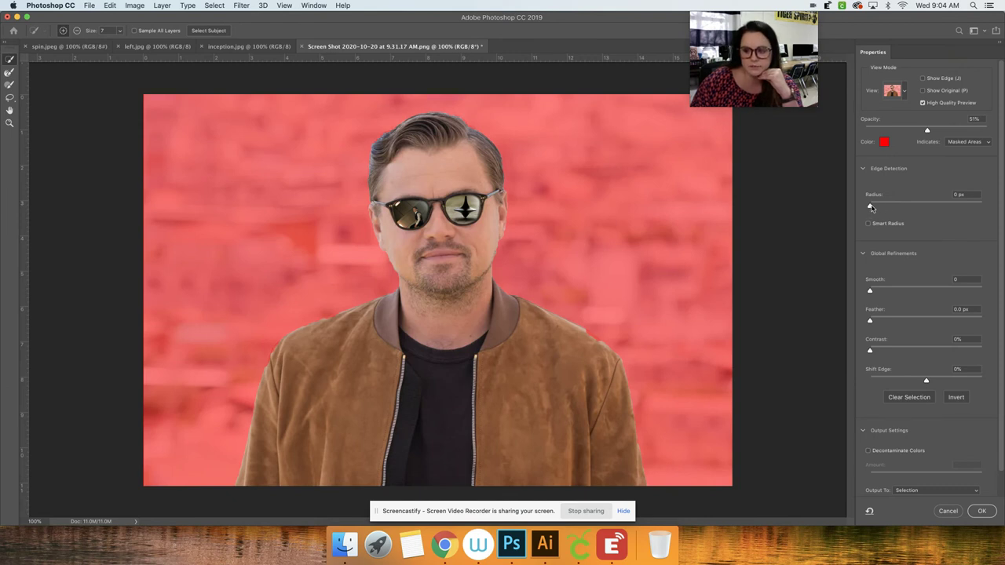
- Set the edge Radius to 3 px and enlarge the Refine Edge brush to 77 px
{"action": "left_click_drag", "start_coordinate": [870, 208], "coordinate": [888, 207]}
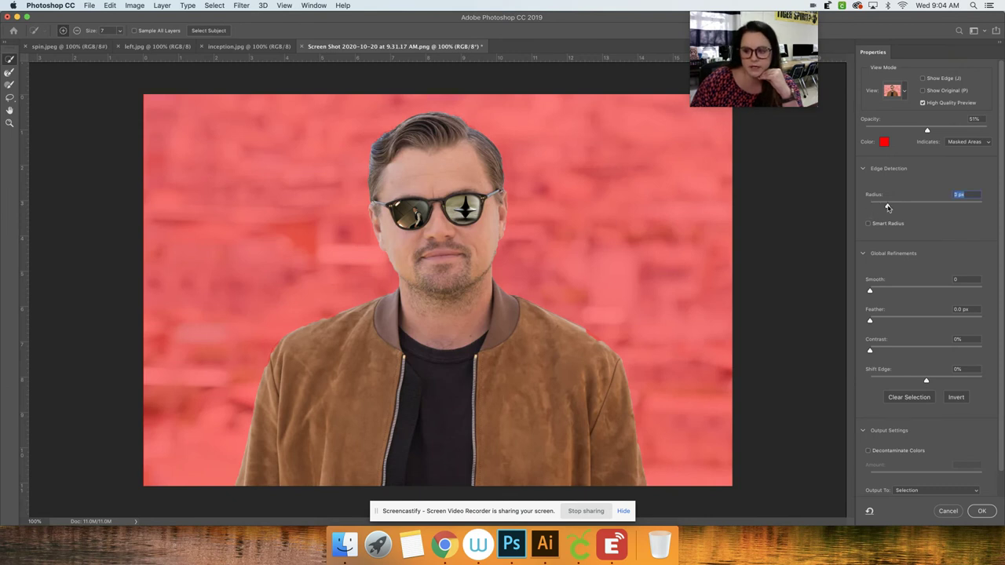
{"action": "left_click", "coordinate": [878, 292]}
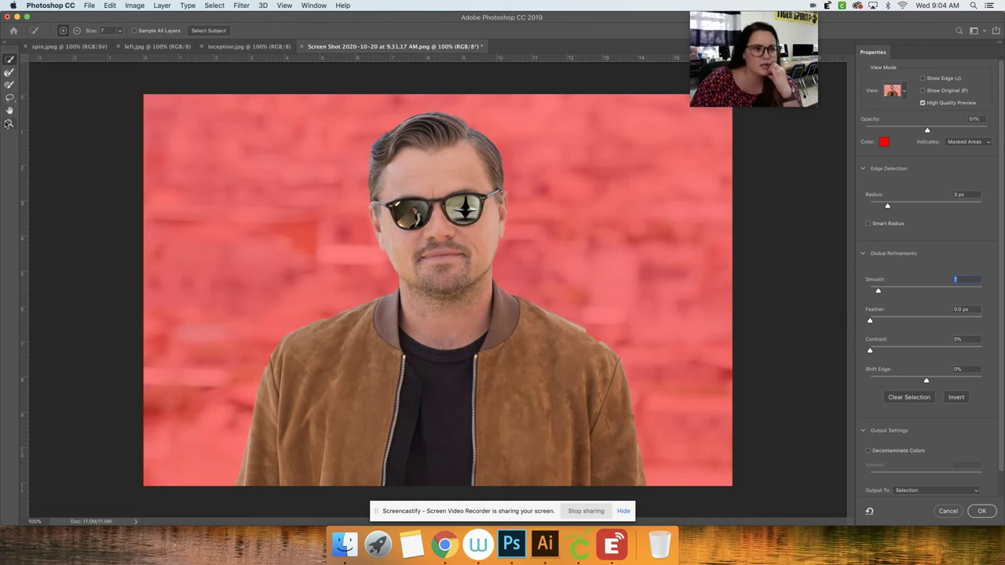
{"action": "left_click", "coordinate": [10, 123]}
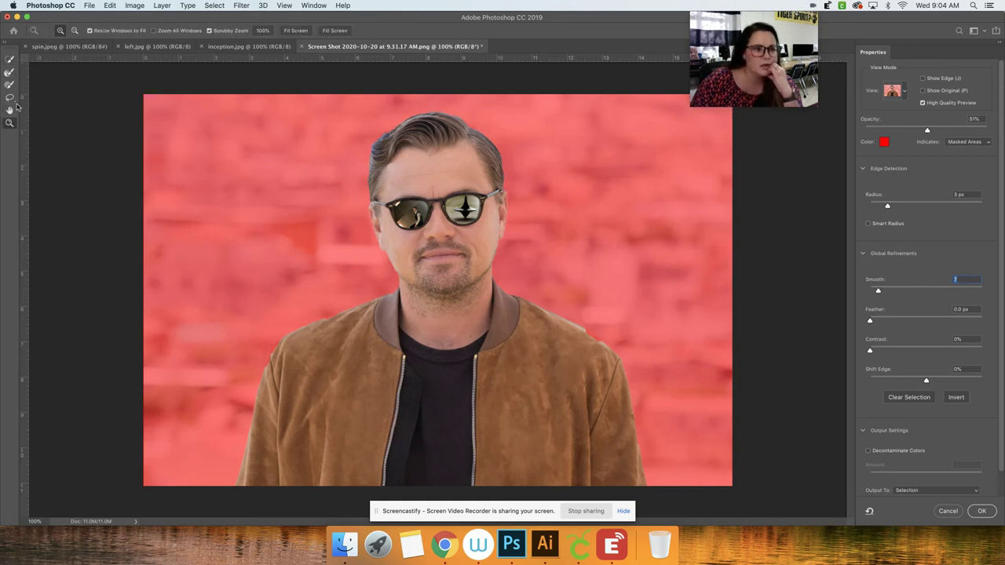
{"action": "left_click", "coordinate": [9, 73]}
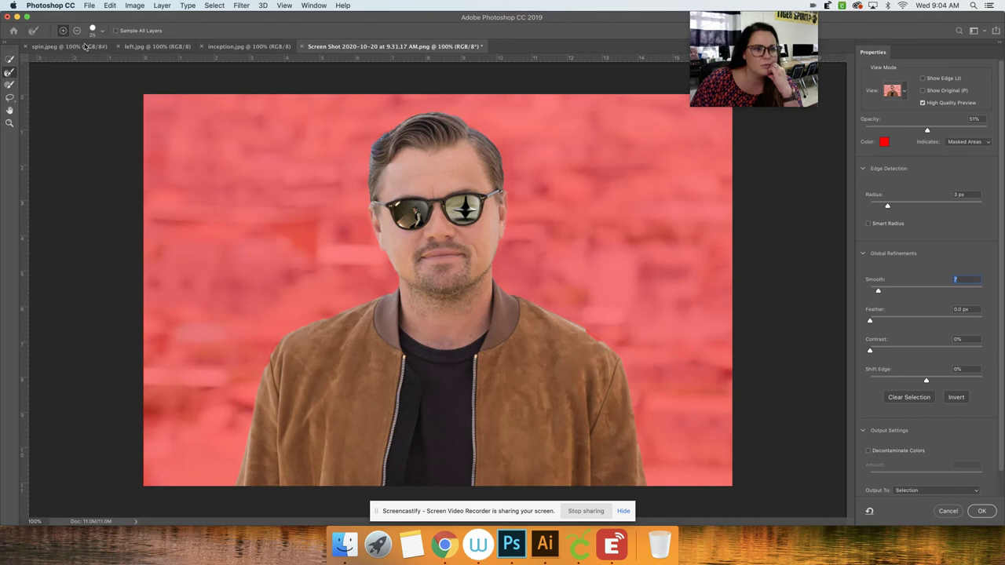
{"action": "left_click", "coordinate": [102, 32]}
{"action": "left_click_drag", "start_coordinate": [61, 58], "coordinate": [84, 58]}
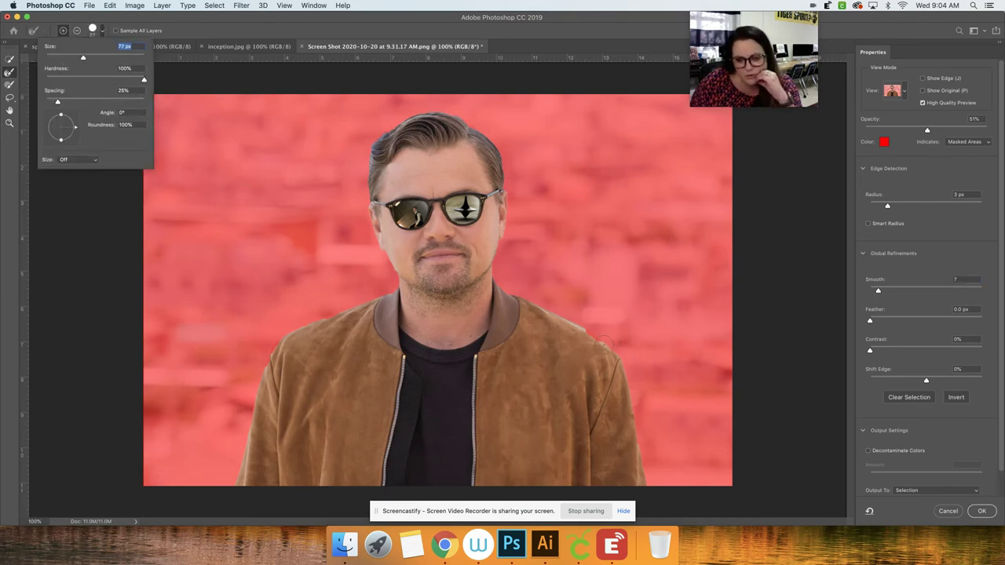
{"action": "left_click", "coordinate": [603, 344]}
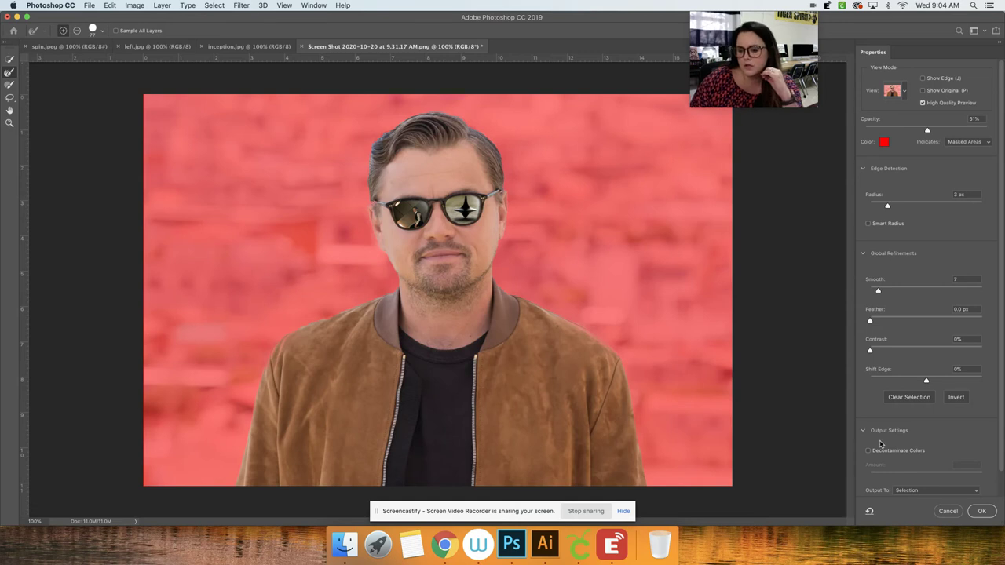
- Output the refined cut-out to a New Layer
{"action": "scroll", "coordinate": [880, 444], "scroll_direction": "down", "scroll_amount": 2}
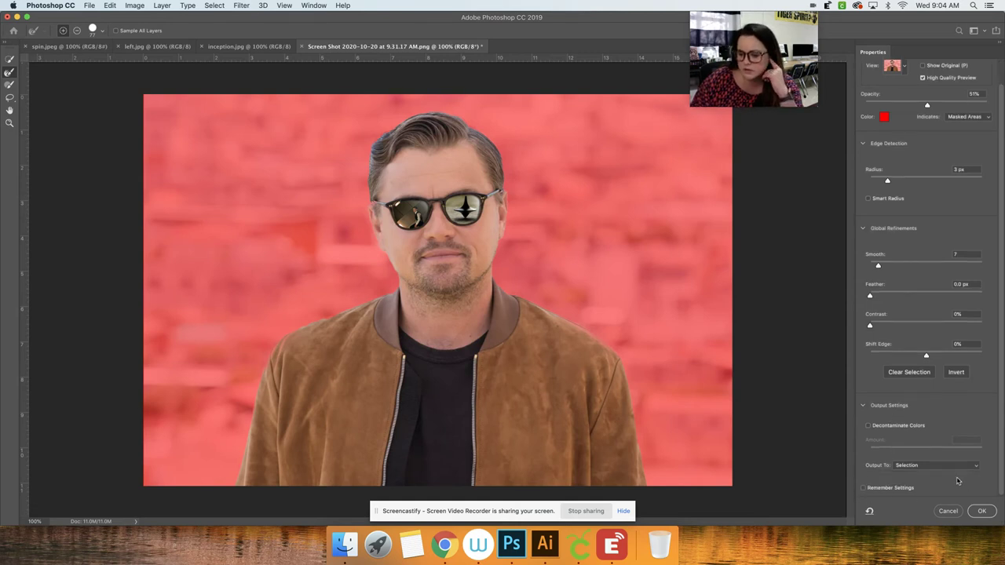
{"action": "left_click", "coordinate": [923, 468]}
{"action": "left_click", "coordinate": [876, 471]}
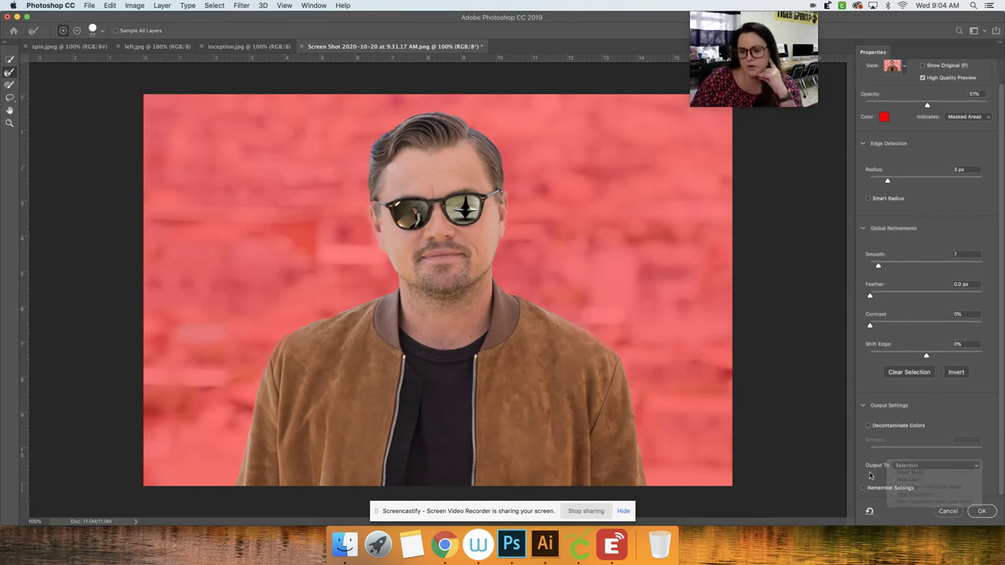
{"action": "left_click", "coordinate": [912, 468]}
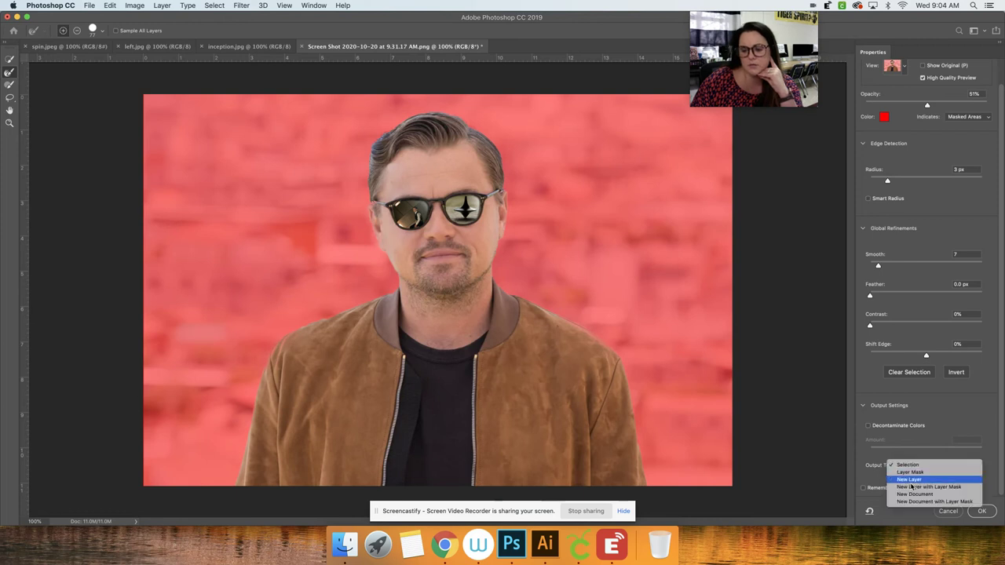
{"action": "left_click", "coordinate": [921, 480]}
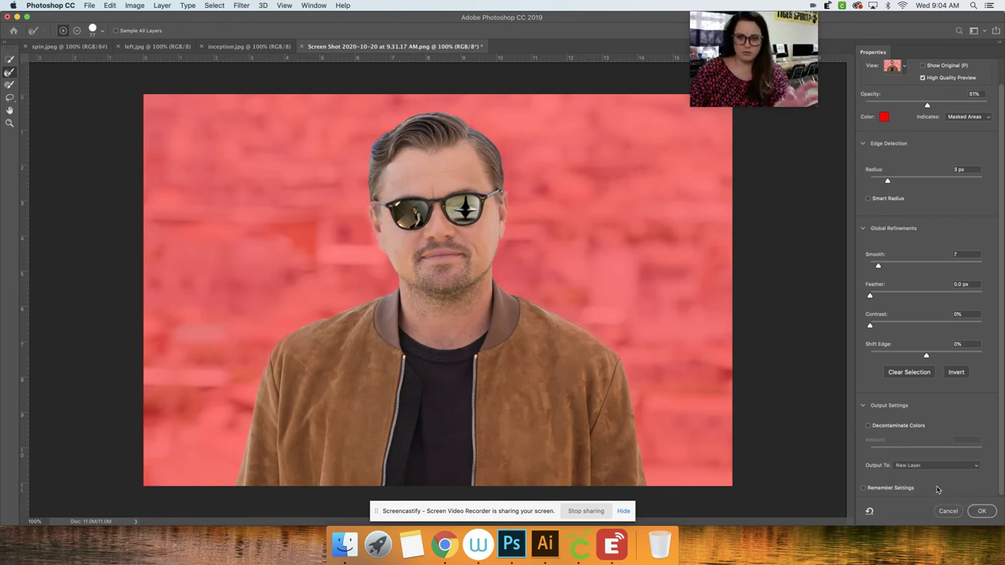
{"action": "left_click", "coordinate": [980, 514]}
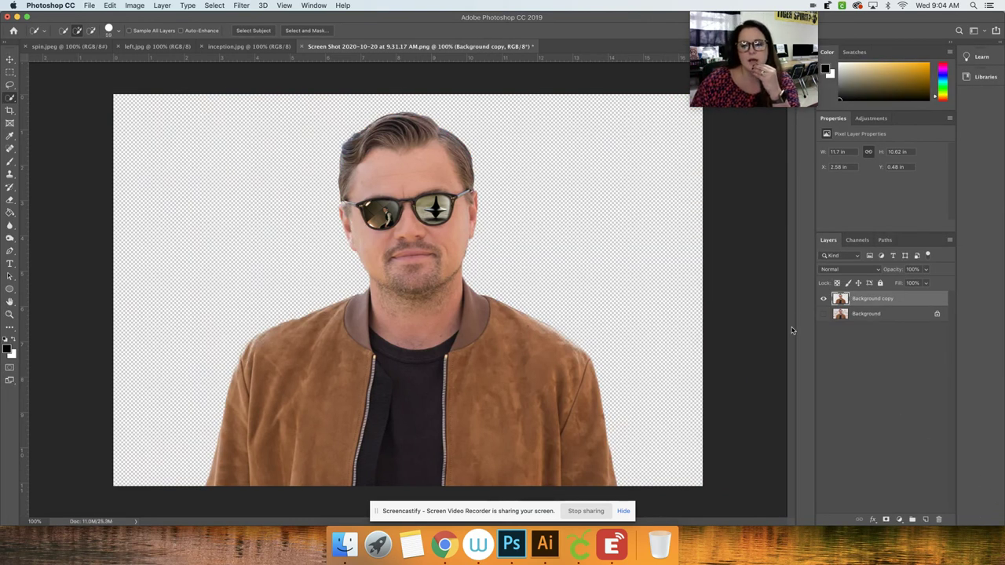
- Move the cut-out man into the inception.jpg street scene
{"action": "left_click", "coordinate": [9, 59]}
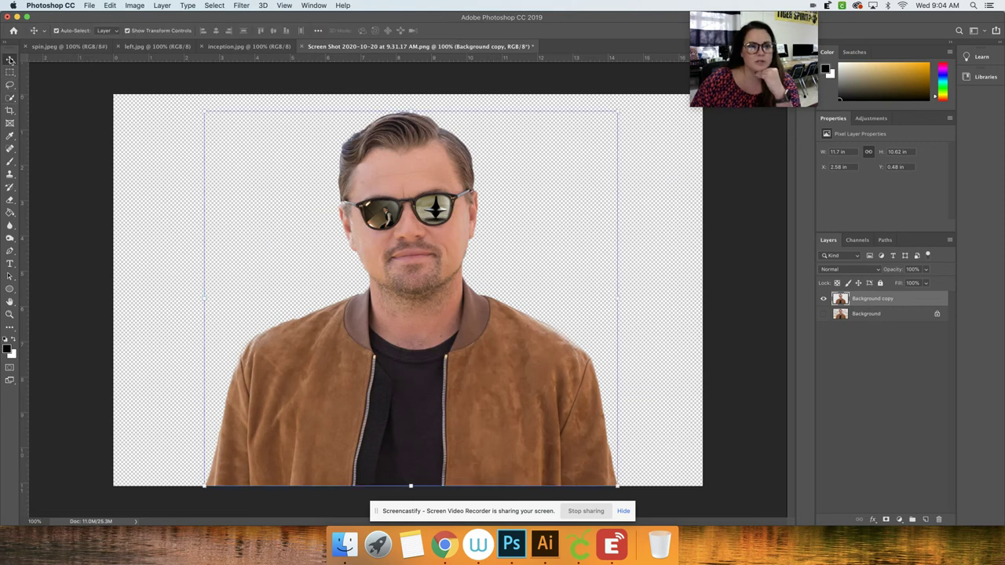
{"action": "left_click_drag", "start_coordinate": [397, 205], "coordinate": [248, 52]}
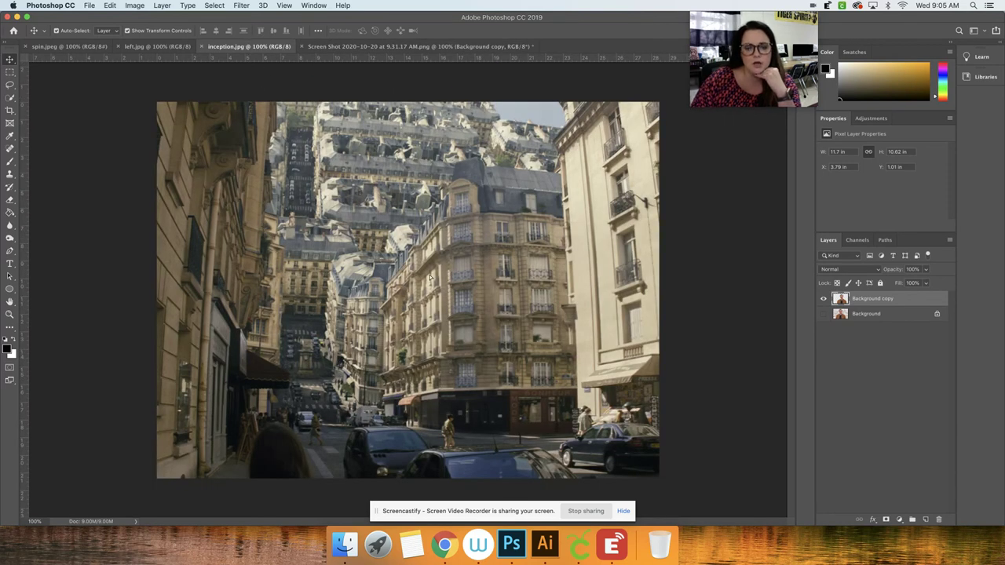
{"action": "left_click_drag", "start_coordinate": [429, 277], "coordinate": [436, 282]}
{"action": "mouse_move", "coordinate": [433, 146]}
{"action": "left_mouse_down"}
{"action": "mouse_move", "coordinate": [425, 186]}
{"action": "mouse_move", "coordinate": [422, 148]}
{"action": "mouse_move", "coordinate": [421, 161]}
{"action": "left_mouse_up"}
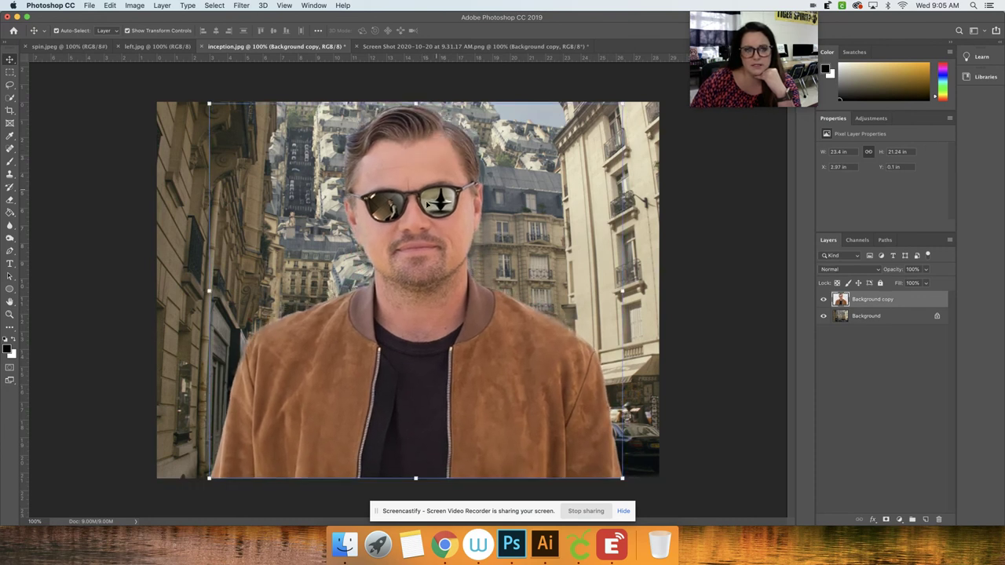
- Scale the man to 76% and set him down-left on the bottom edge
{"action": "left_click", "coordinate": [208, 102]}
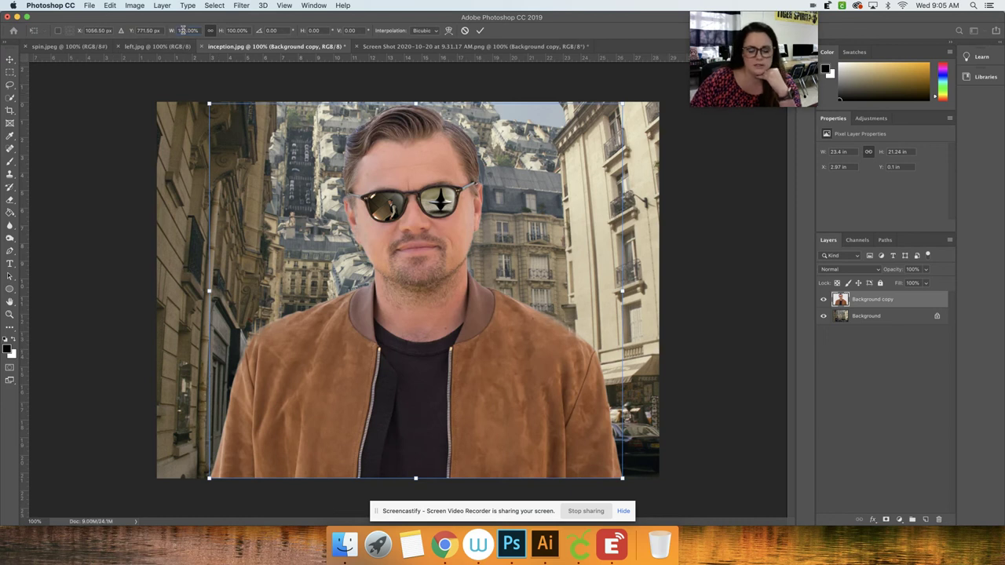
{"action": "left_click_drag", "start_coordinate": [183, 30], "coordinate": [201, 29]}
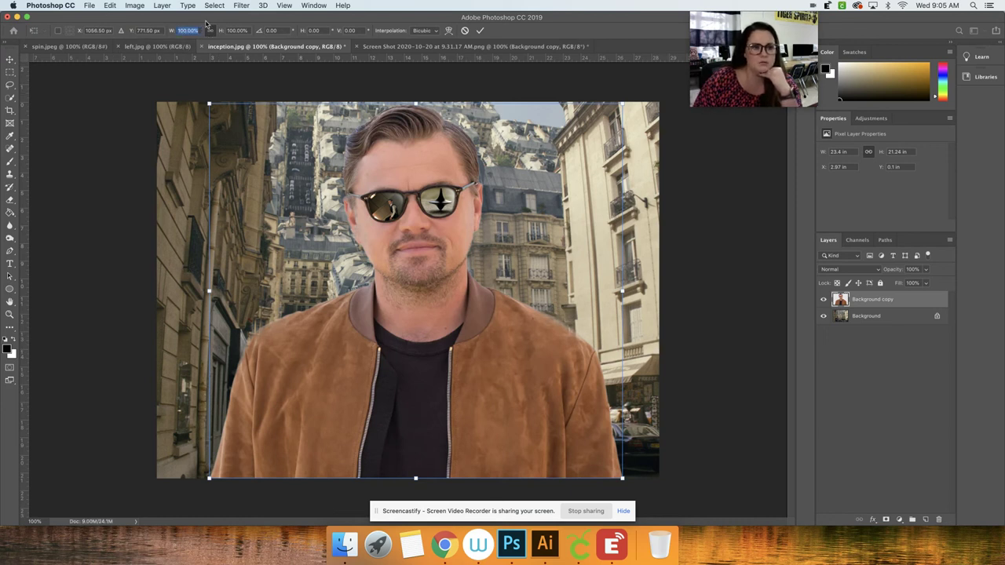
{"action": "type", "text": "78"}
{"action": "key", "text": "Return"}
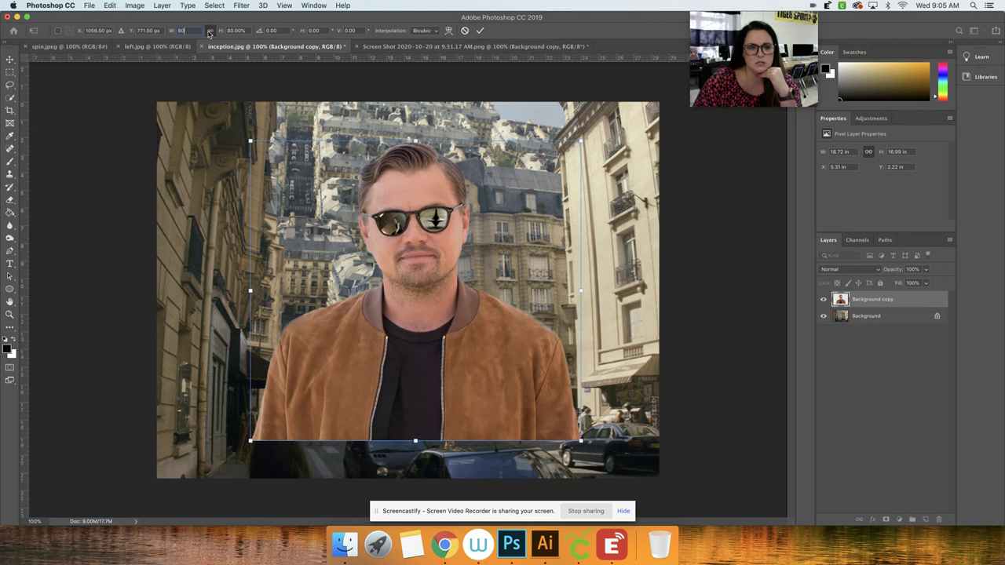
{"action": "key", "text": "Down"}
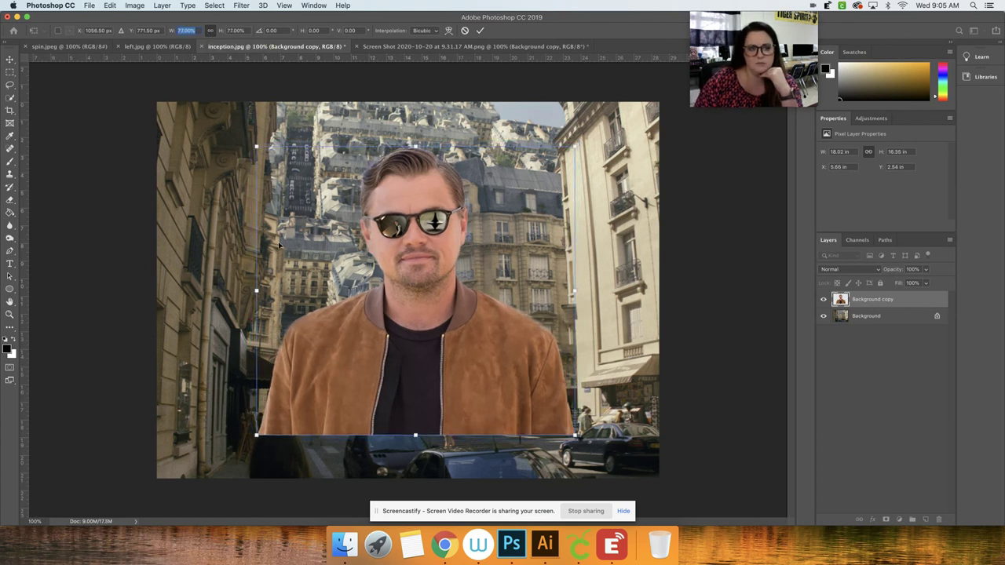
{"action": "key", "text": "Down"}
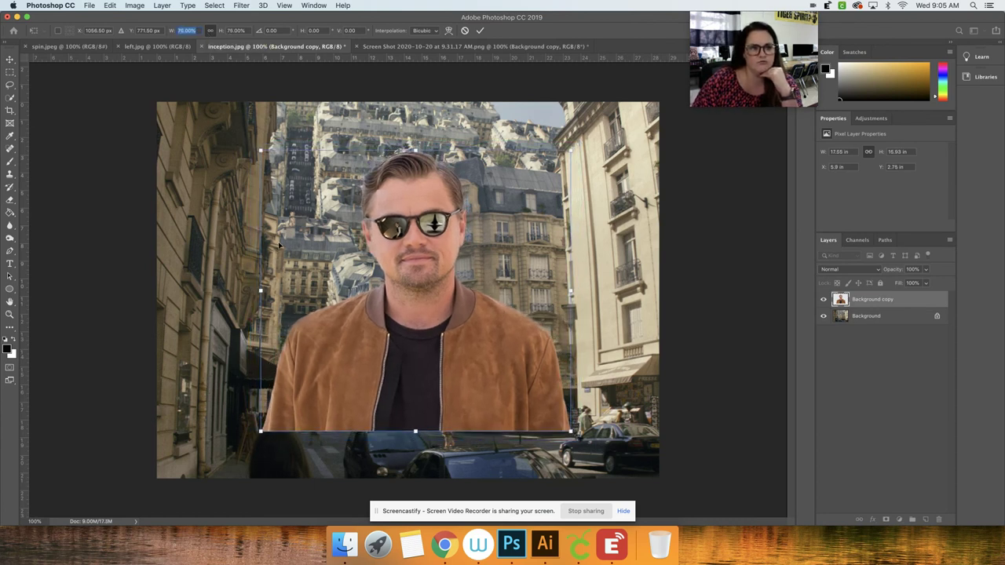
{"action": "left_click", "coordinate": [10, 60]}
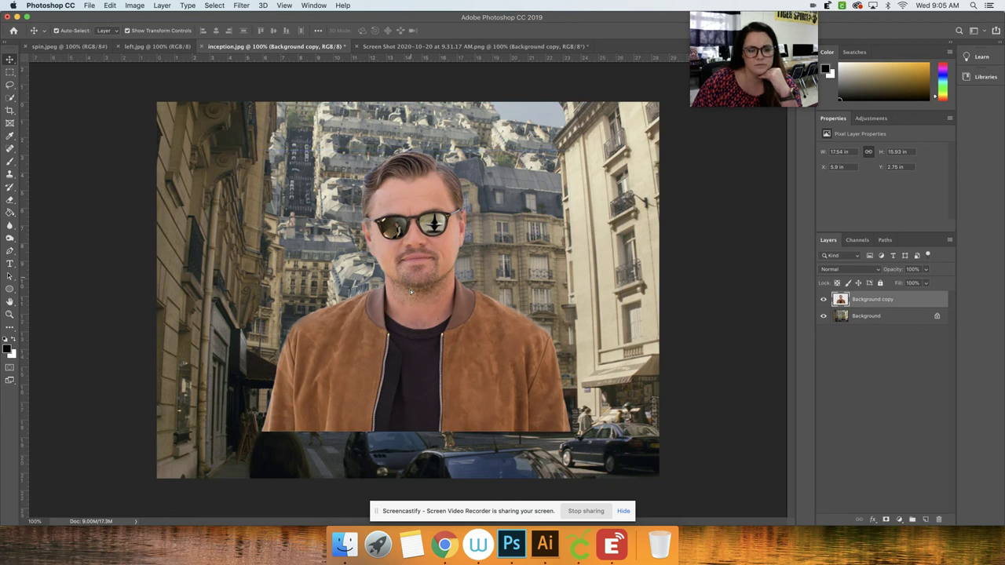
{"action": "left_click_drag", "start_coordinate": [410, 284], "coordinate": [387, 324]}
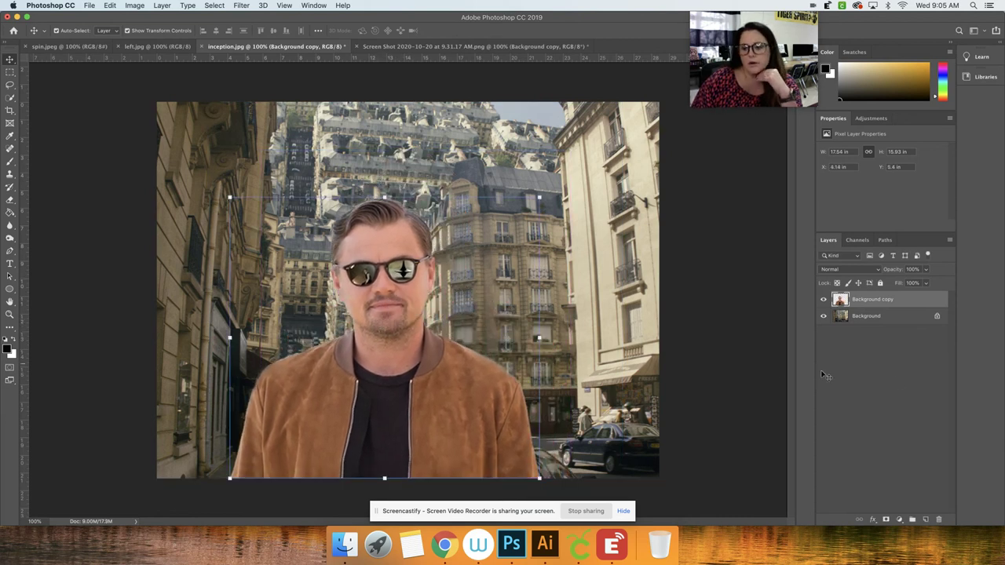
{"action": "left_click", "coordinate": [900, 382]}
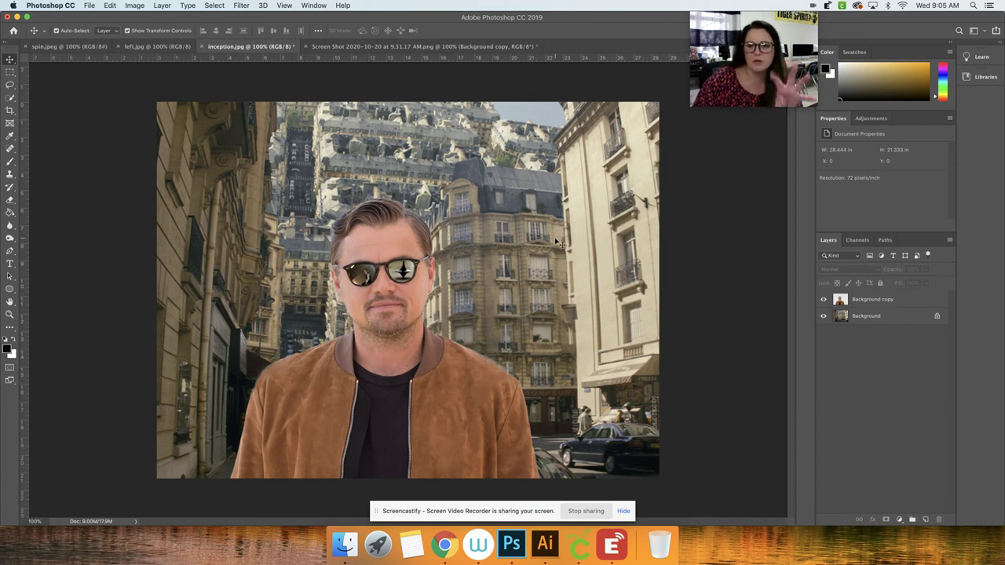
- Add a Hue/Saturation adjustment layer and lower its saturation
{"action": "left_click", "coordinate": [900, 521]}
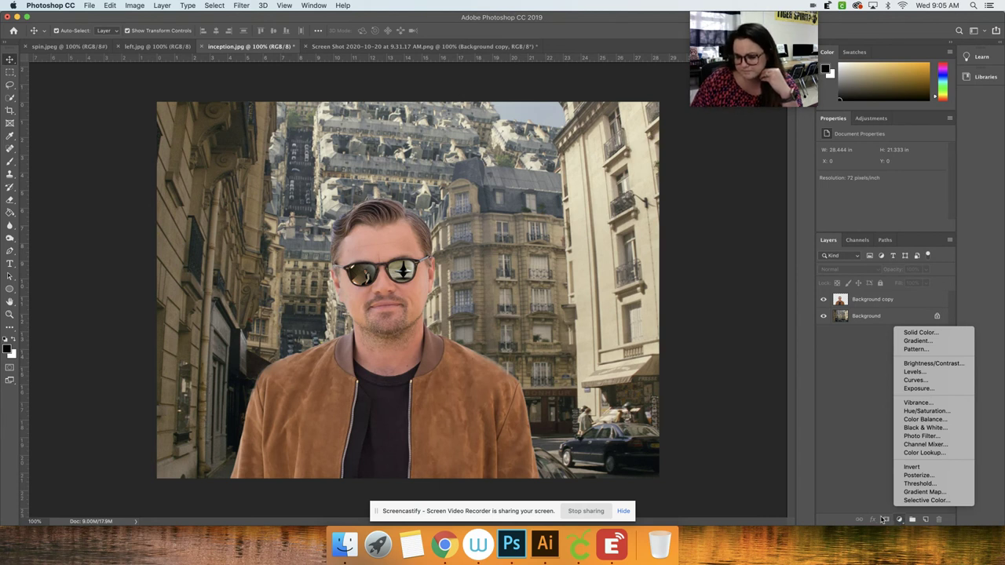
{"action": "left_click", "coordinate": [901, 521]}
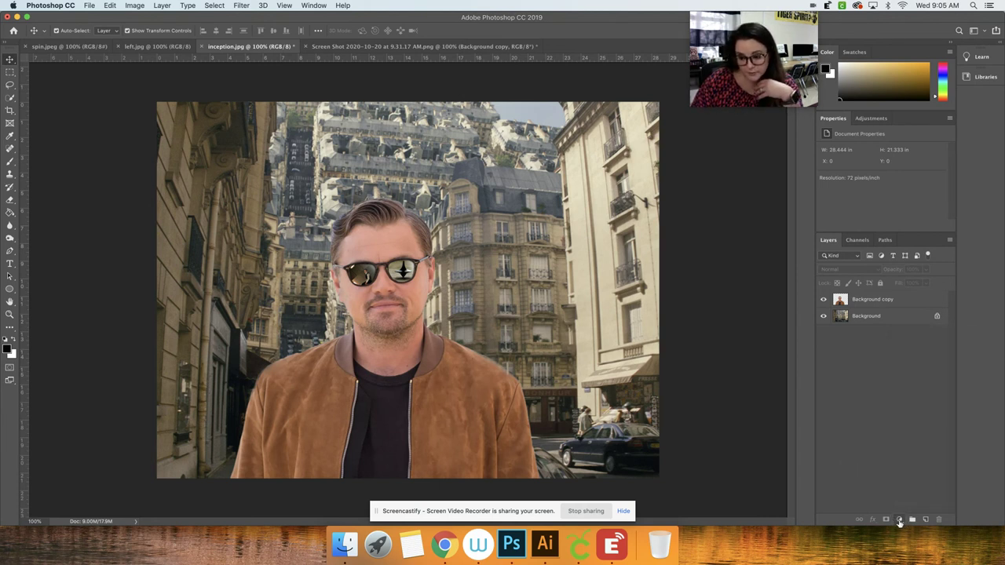
{"action": "left_click", "coordinate": [900, 521]}
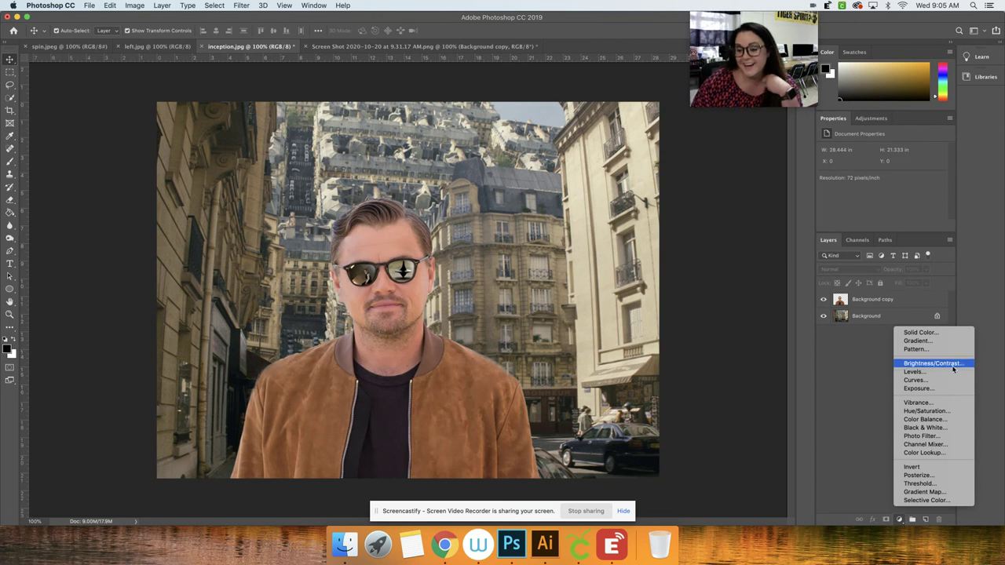
{"action": "left_click", "coordinate": [928, 411]}
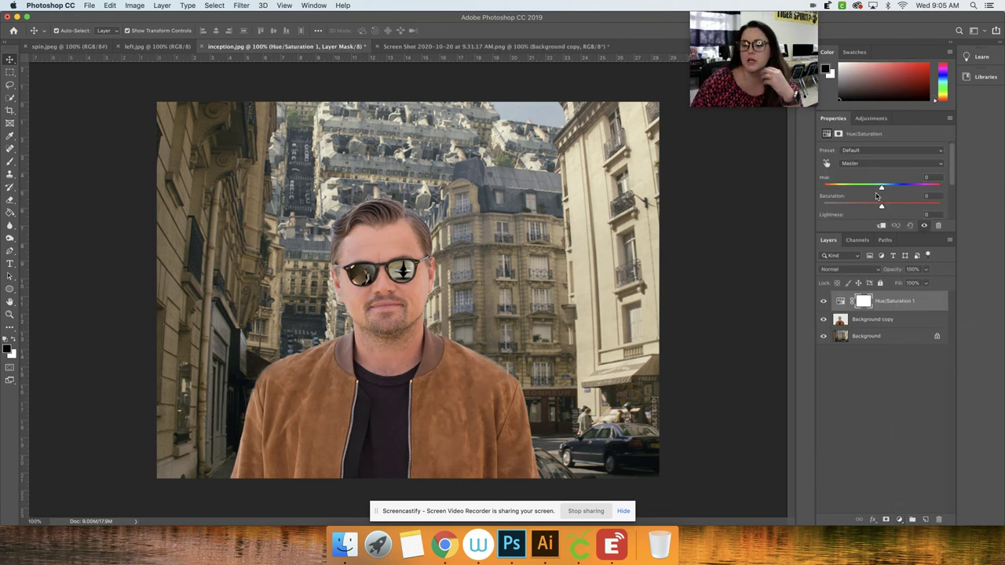
{"action": "left_click_drag", "start_coordinate": [880, 208], "coordinate": [870, 208]}
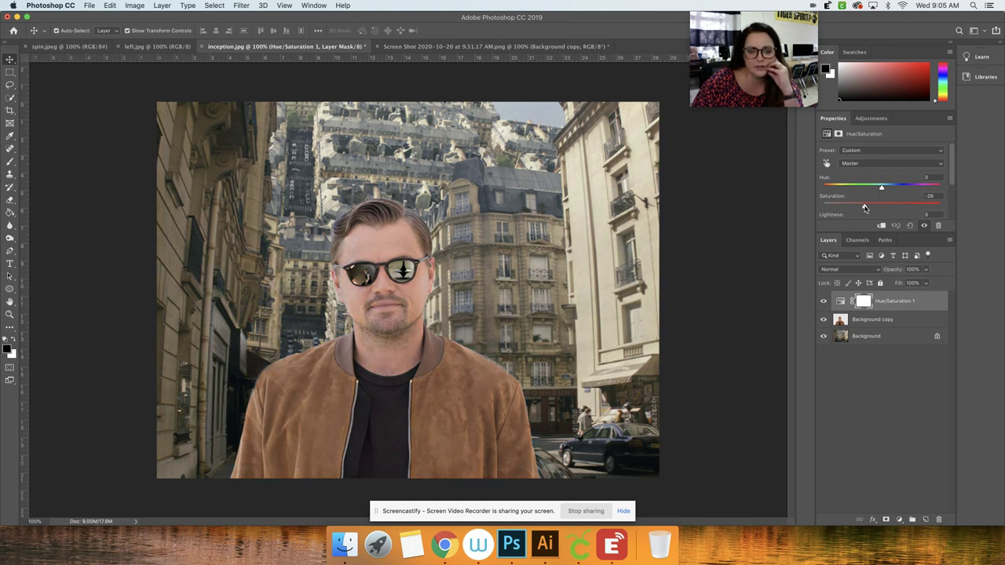
{"action": "left_click_drag", "start_coordinate": [864, 208], "coordinate": [859, 208]}
- Clip the adjustment to the man and settle on hue +12, saturation -30
{"action": "right_click", "coordinate": [899, 304]}
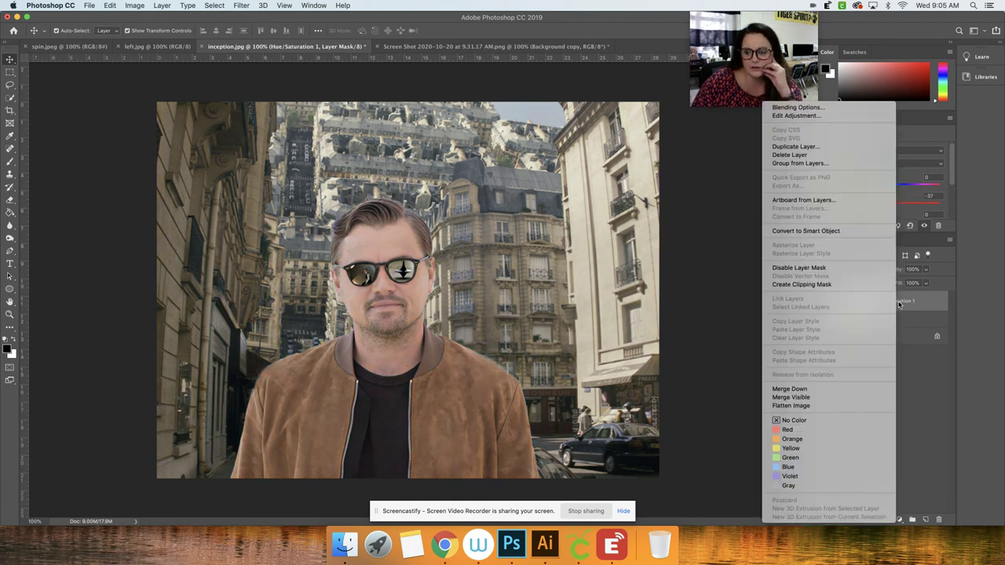
{"action": "left_click", "coordinate": [813, 284]}
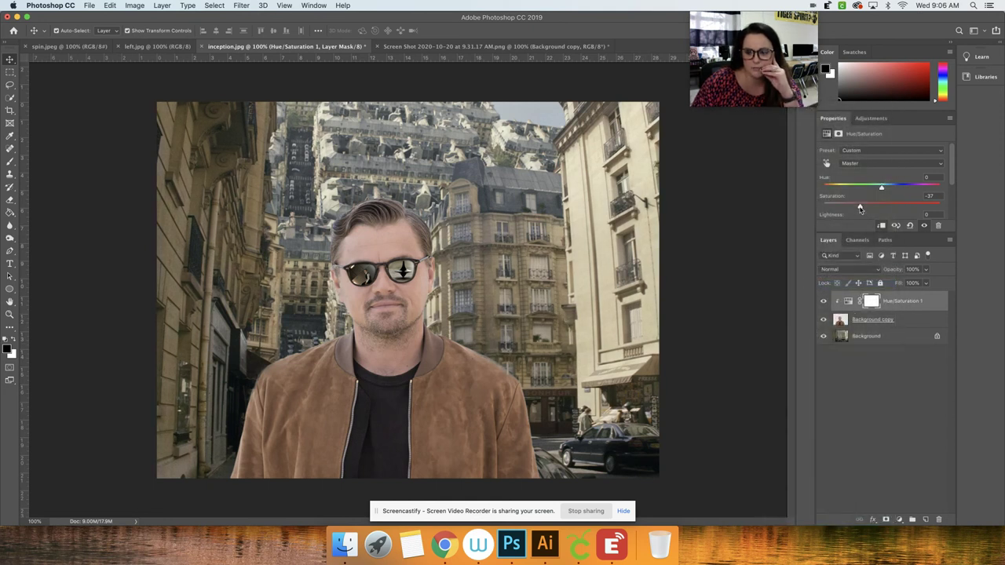
{"action": "mouse_move", "coordinate": [859, 208]}
{"action": "left_mouse_down"}
{"action": "mouse_move", "coordinate": [922, 208]}
{"action": "mouse_move", "coordinate": [858, 207]}
{"action": "mouse_move", "coordinate": [874, 206]}
{"action": "left_mouse_up"}
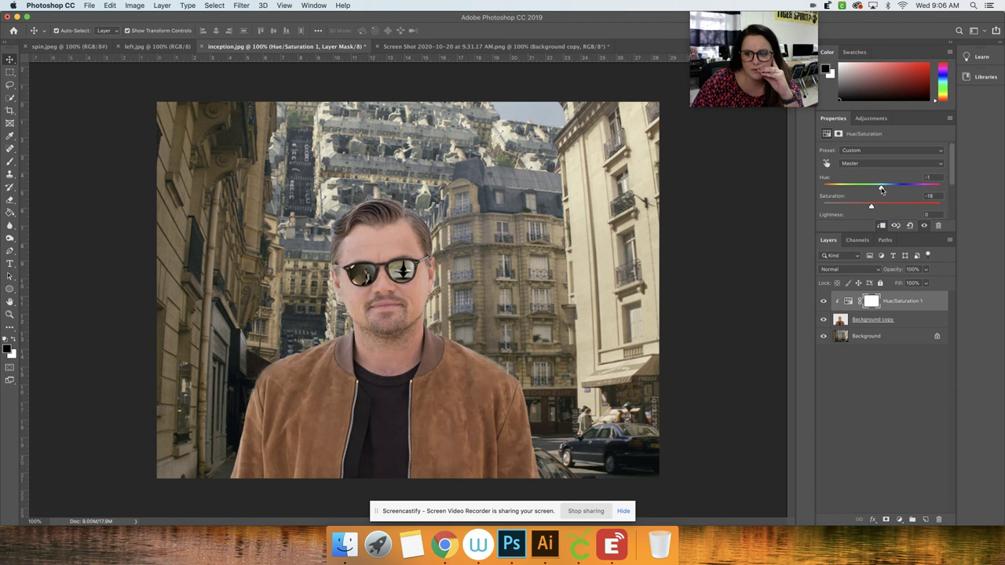
{"action": "left_click_drag", "start_coordinate": [881, 189], "coordinate": [881, 189]}
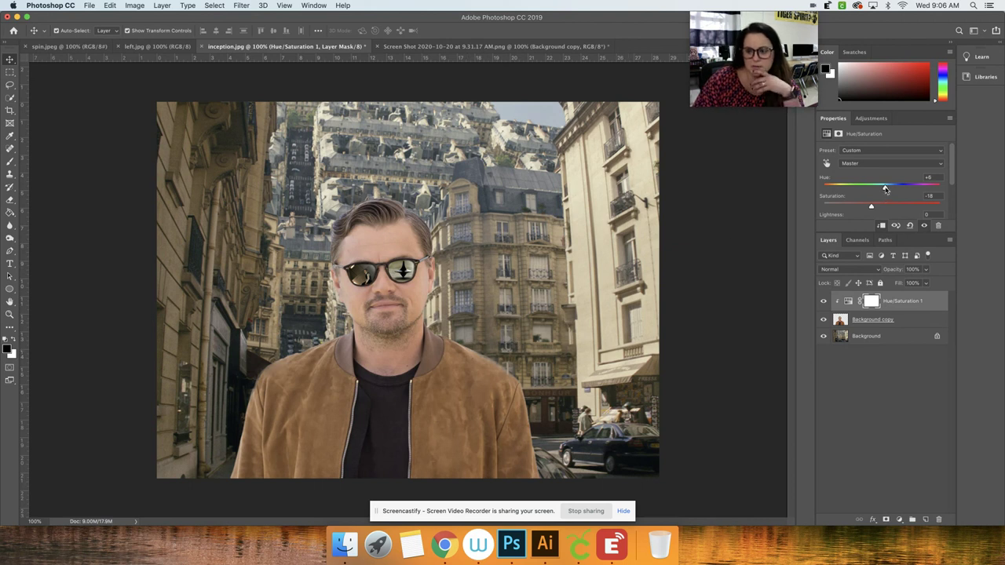
{"action": "left_click_drag", "start_coordinate": [885, 189], "coordinate": [888, 189]}
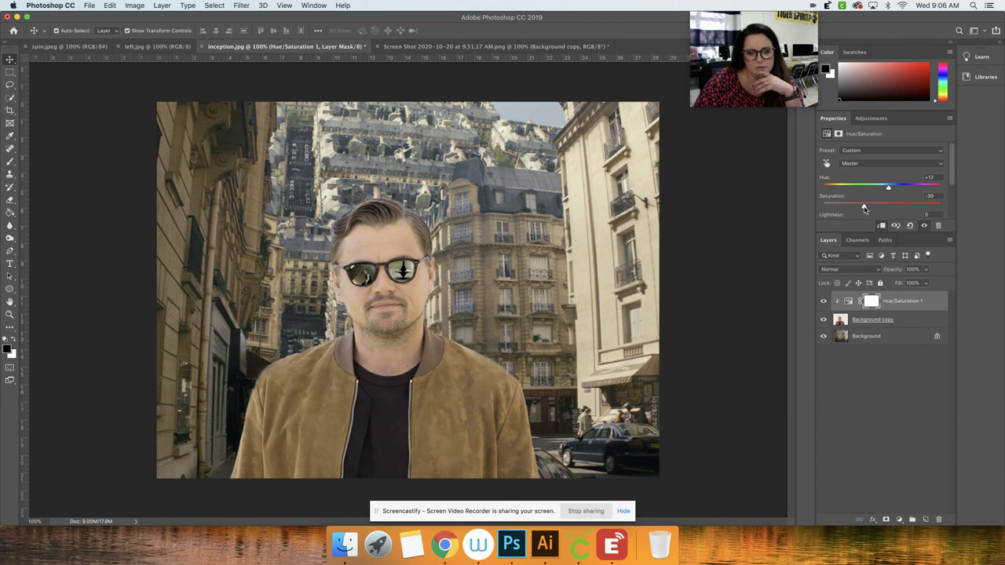
{"action": "left_click", "coordinate": [850, 442]}
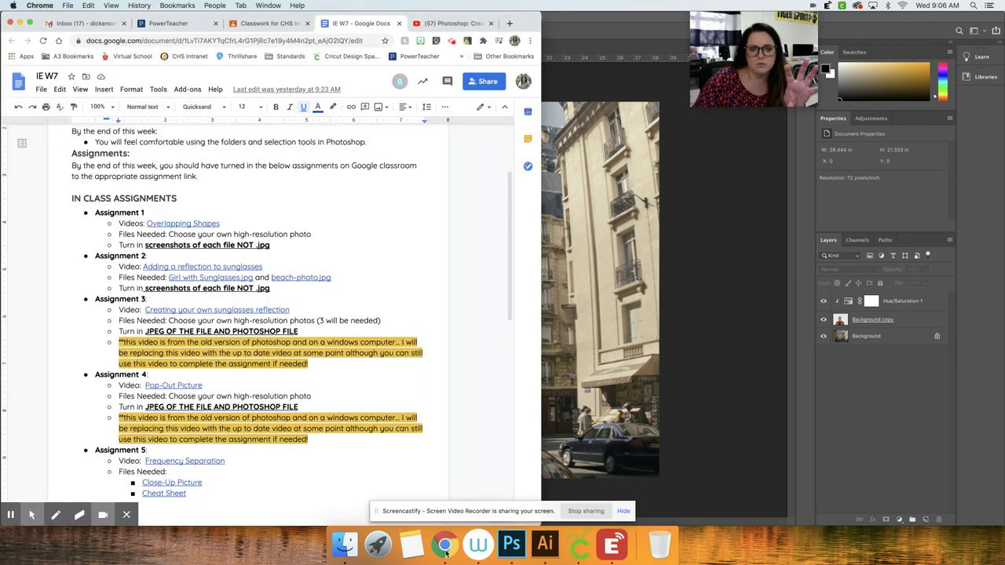
{"action": "left_click", "coordinate": [444, 544]}
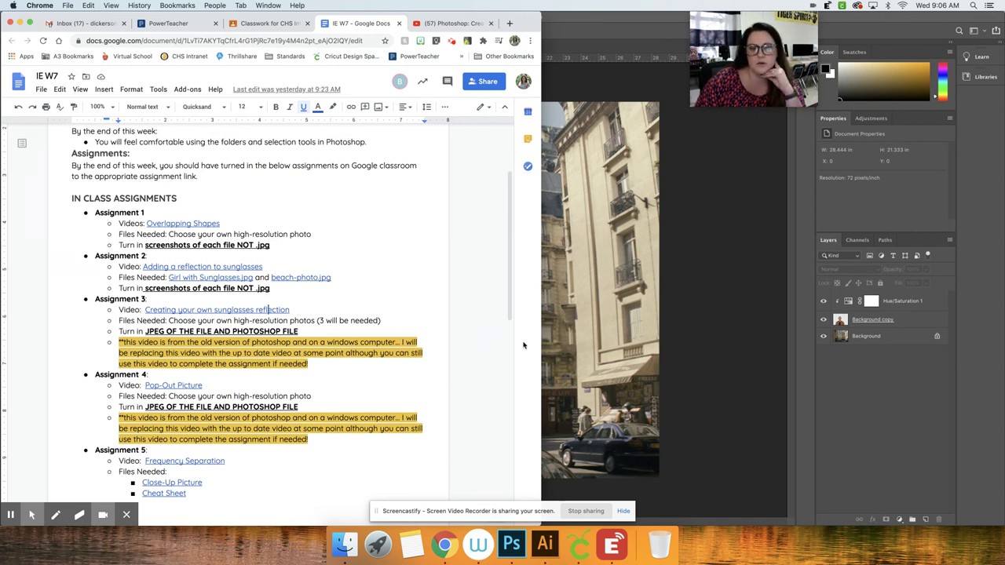
{"action": "left_click", "coordinate": [670, 300]}
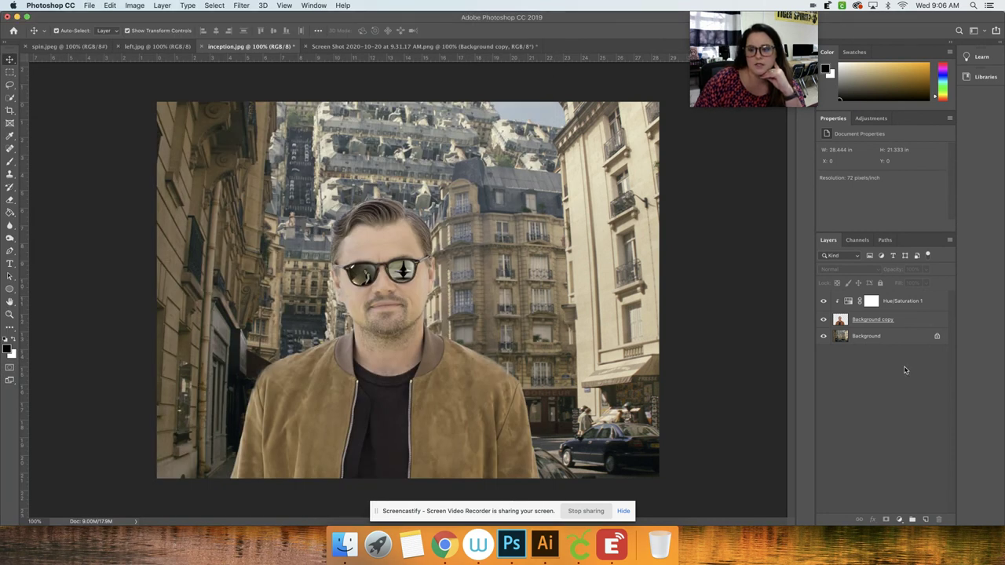